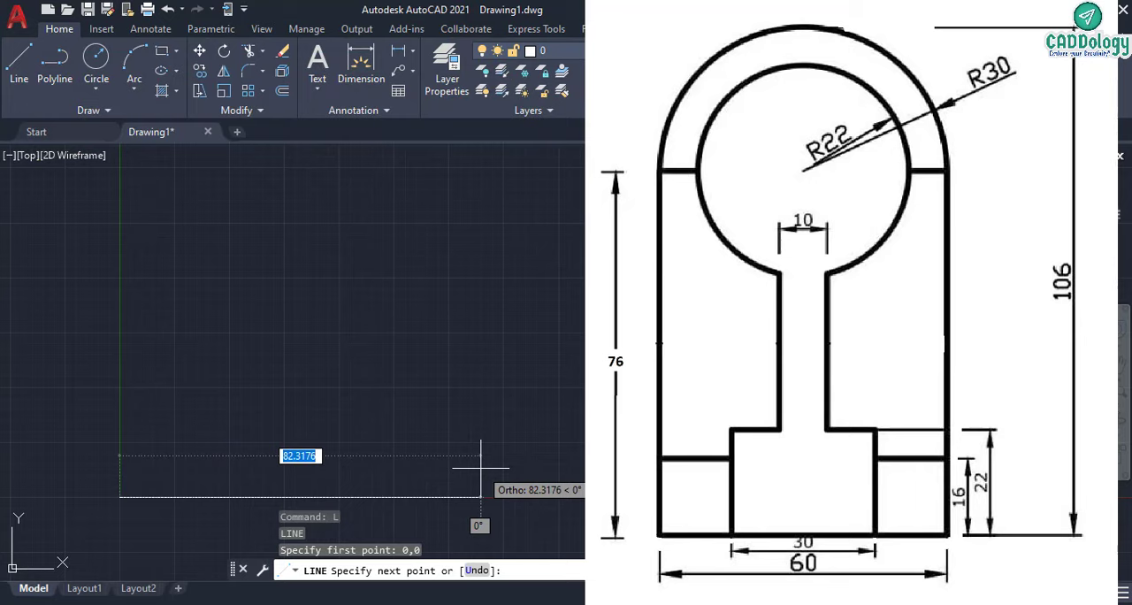
- Draw the base outline as a closed rectangle of lines from the origin, 60 wide and 76 high
type("60")
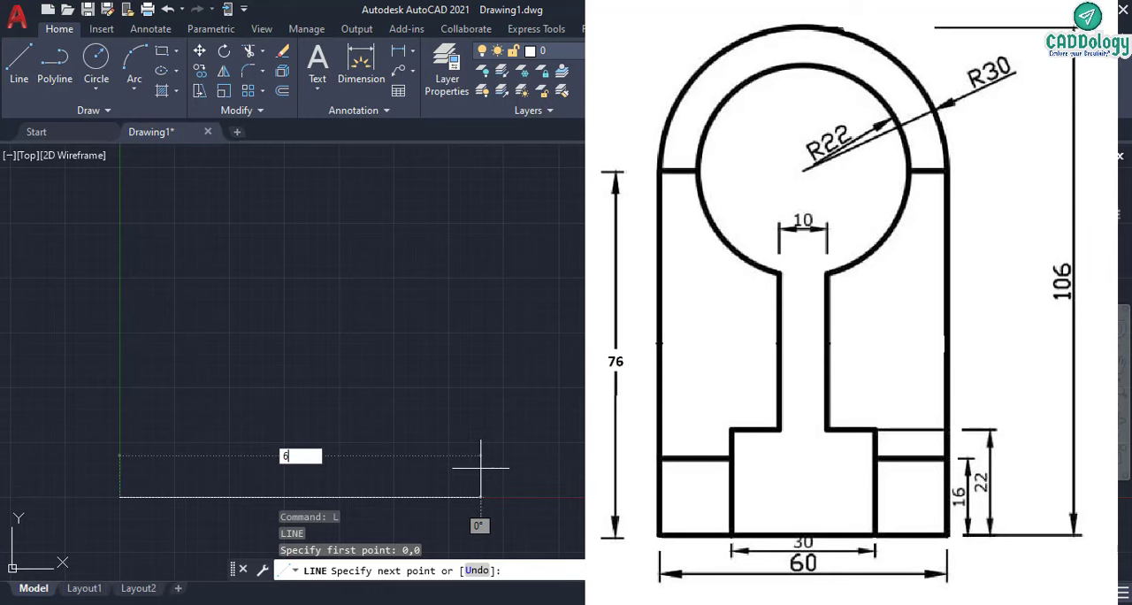
key("Return")
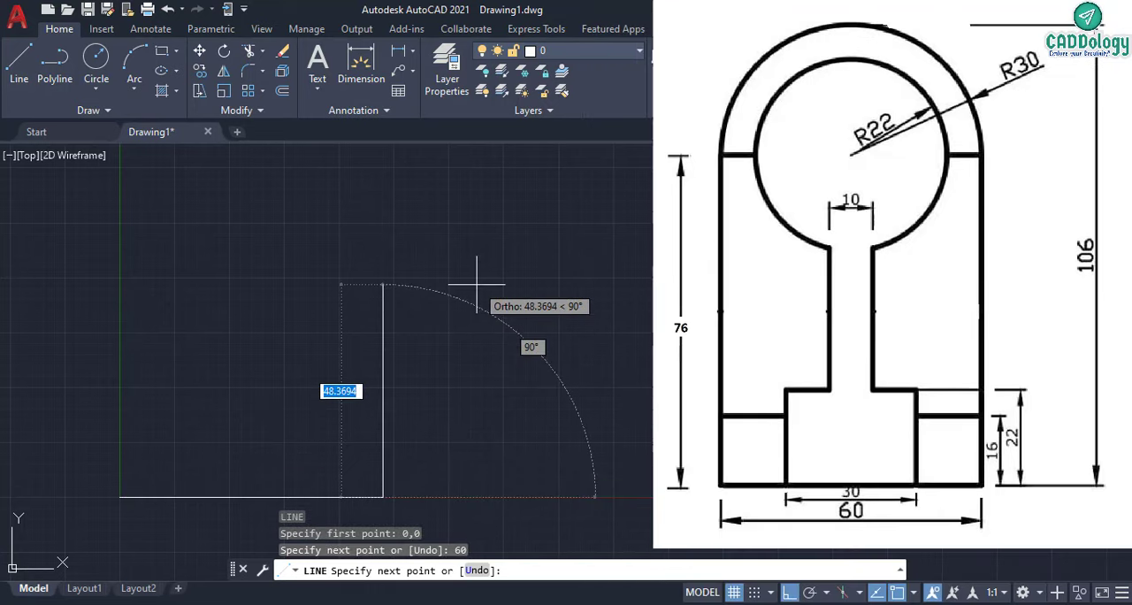
type("76")
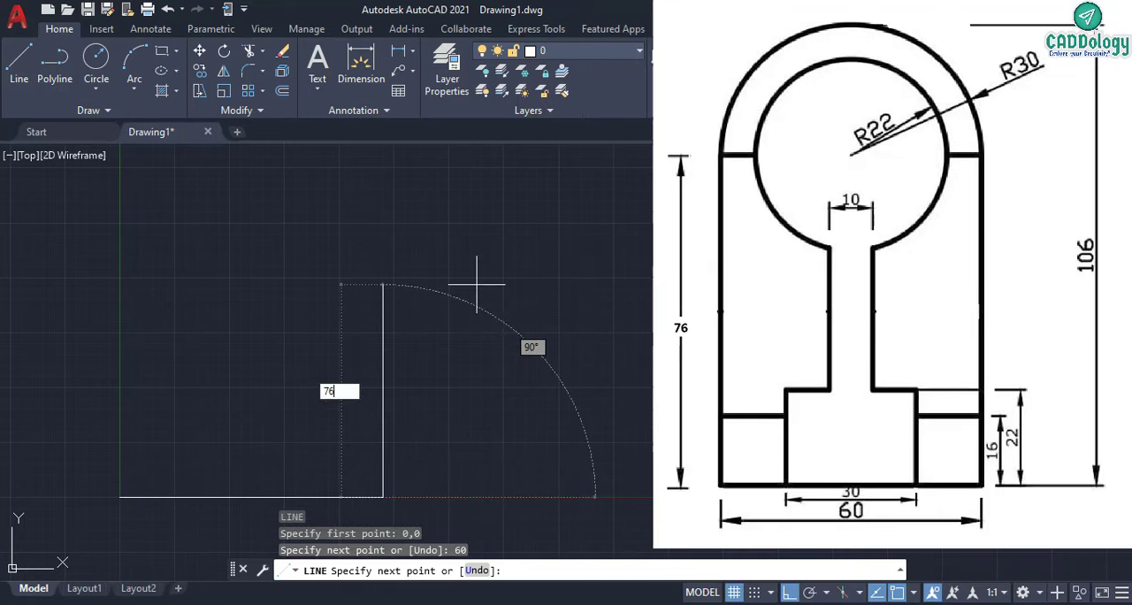
key("Return")
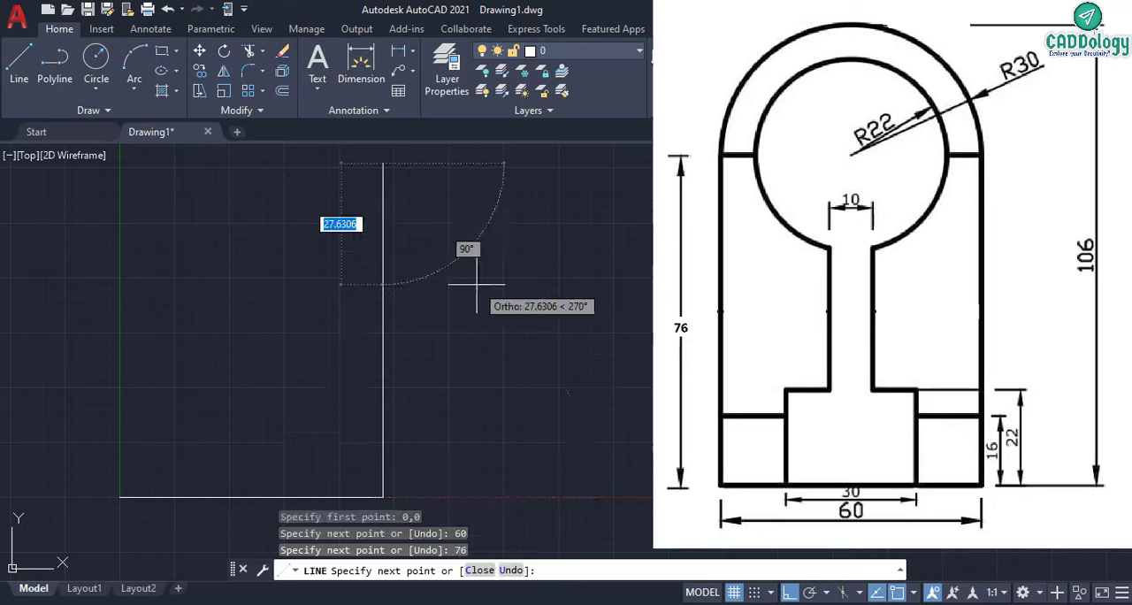
left_click(120, 163)
left_click(121, 498)
key("Return")
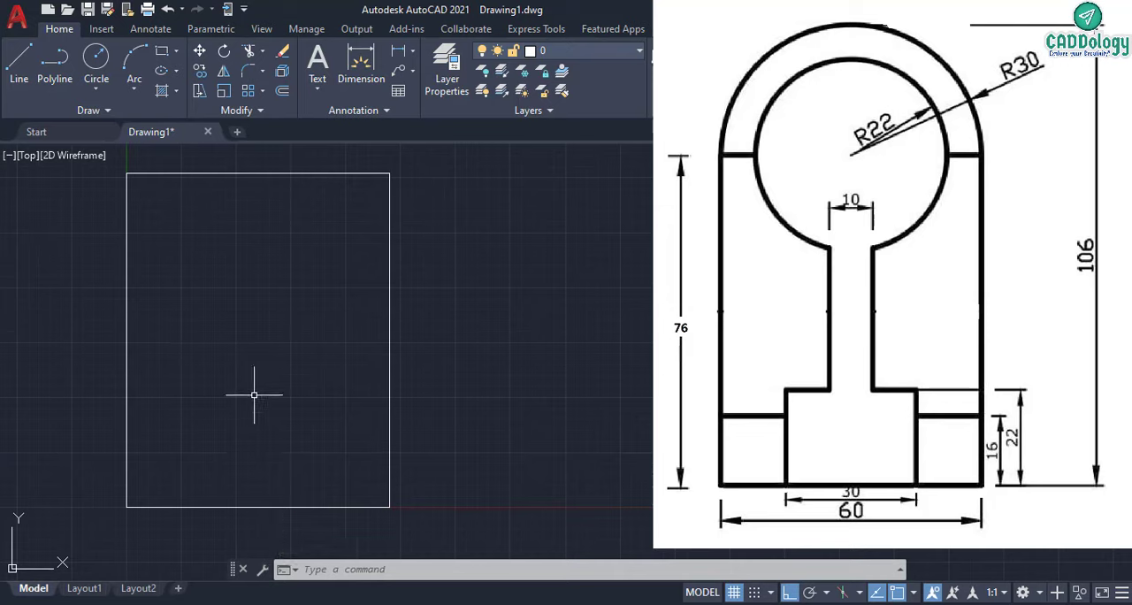
- Draw the left stepped profile from the rectangle's lower-left corner with lines 16 up, 15 right, 6 up and 10 right
key("Return")
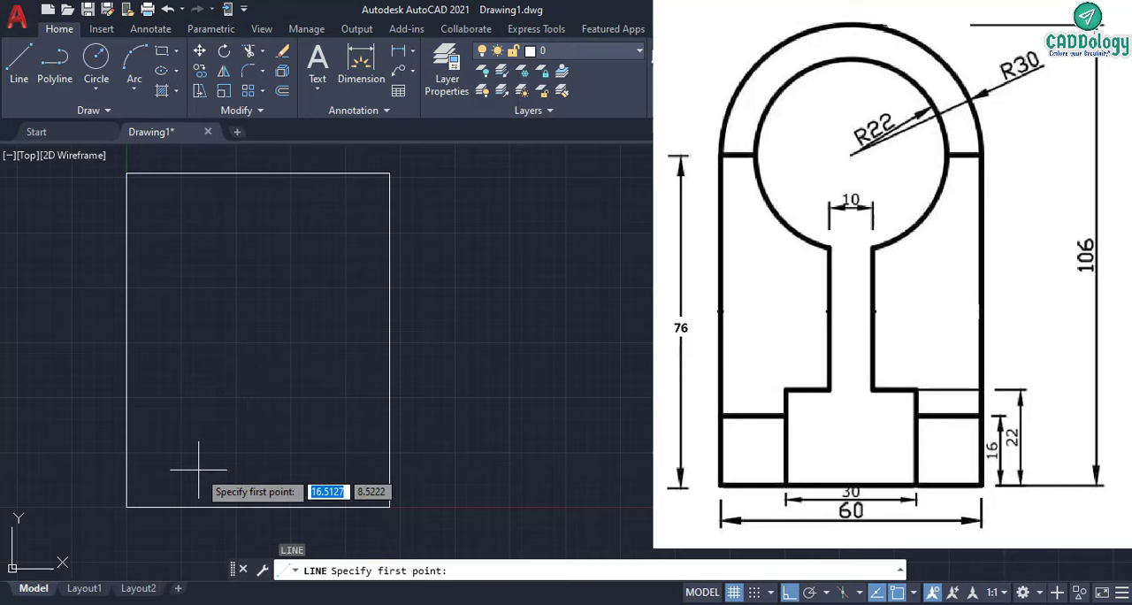
left_click(126, 507)
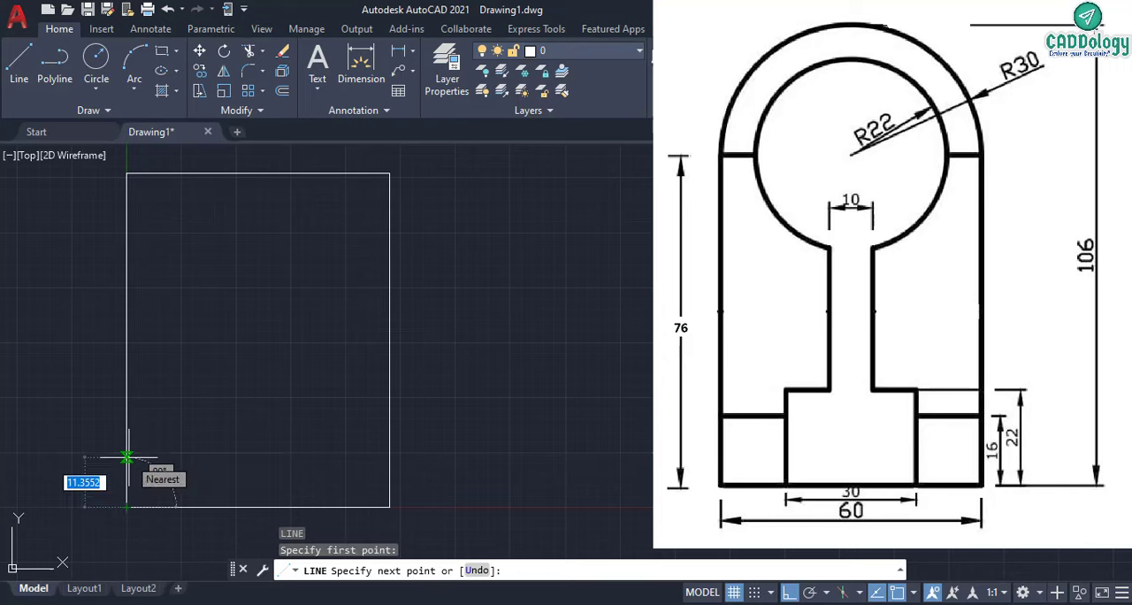
type("16")
key("Return")
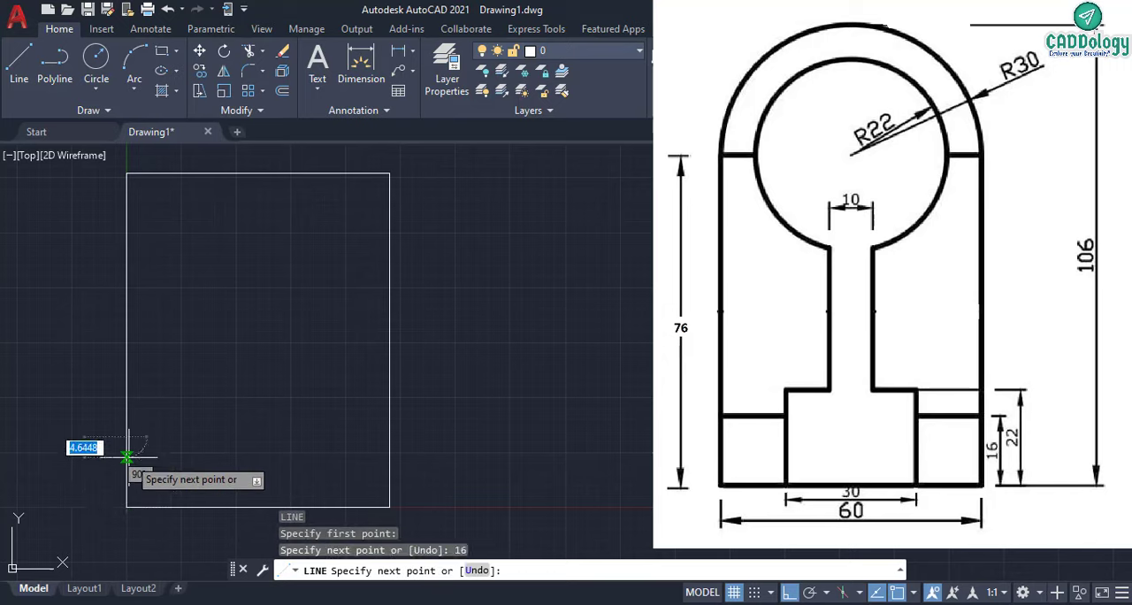
type("15")
key("Return")
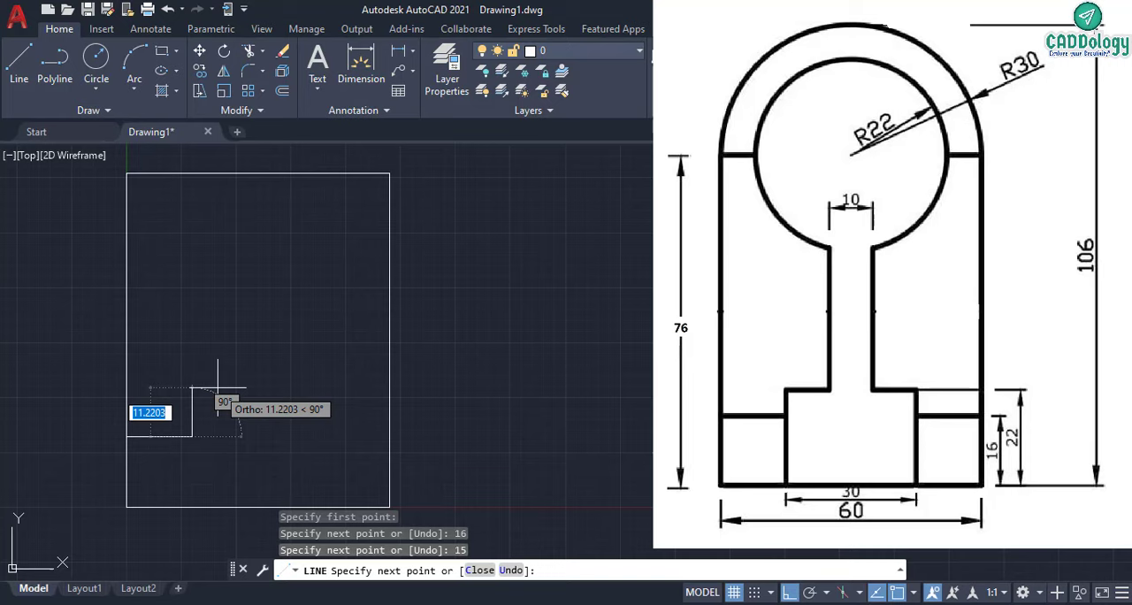
type("6")
key("Return")
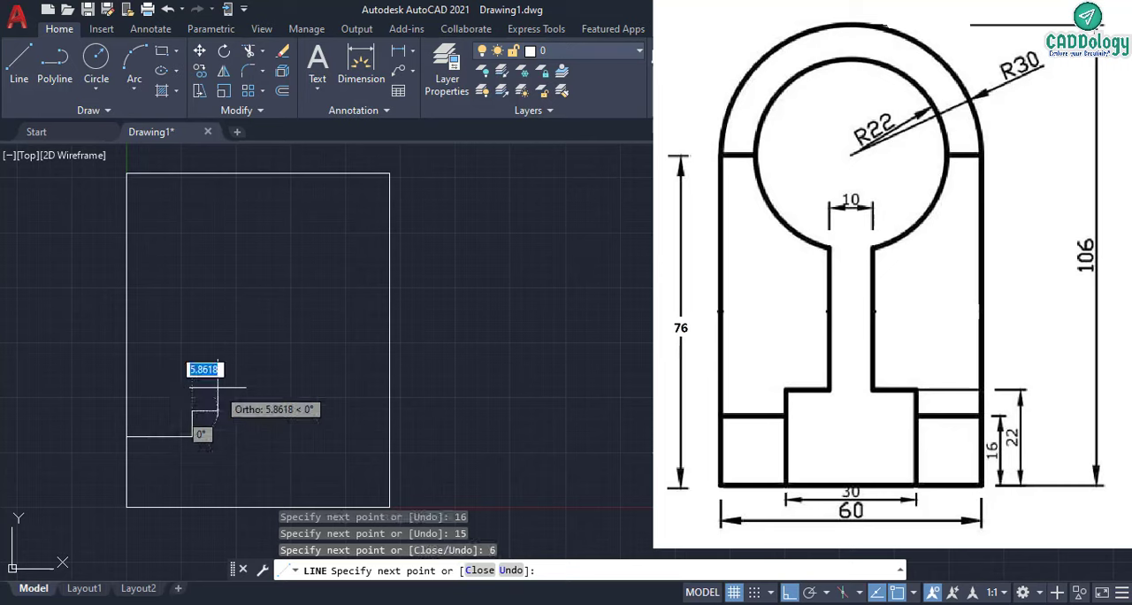
type("10")
key("Return")
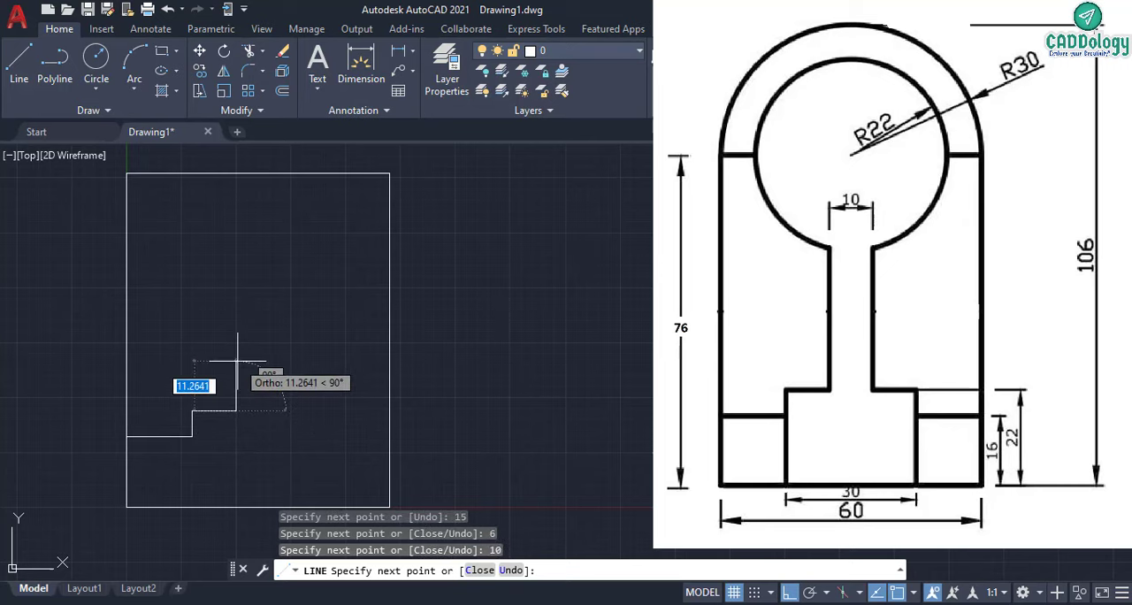
right_click(273, 356)
left_click(305, 370)
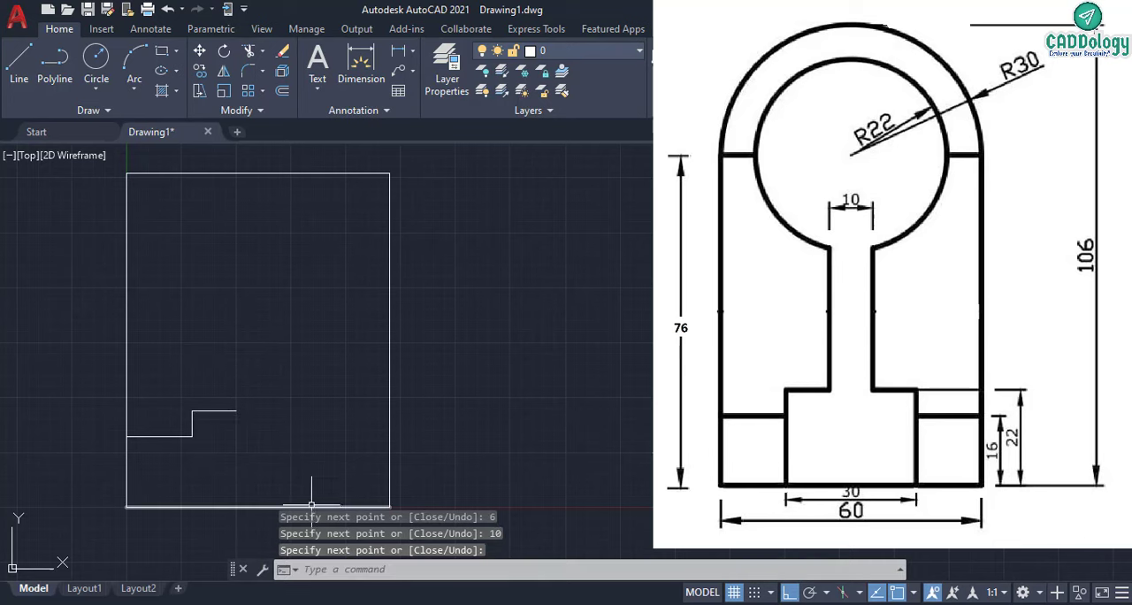
right_click(288, 388)
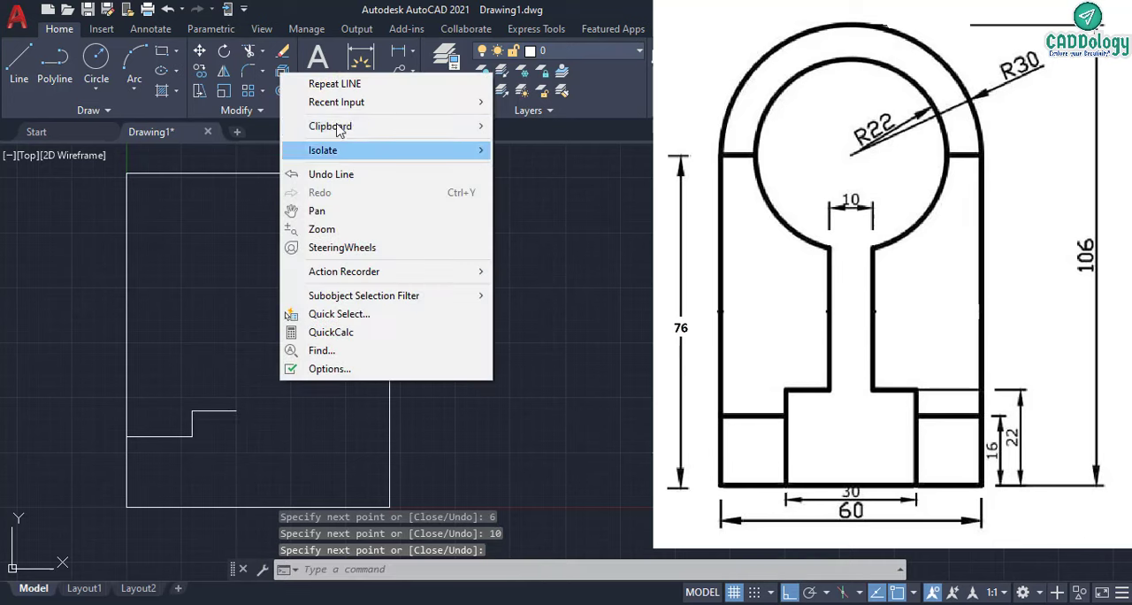
left_click(207, 239)
left_click(155, 196)
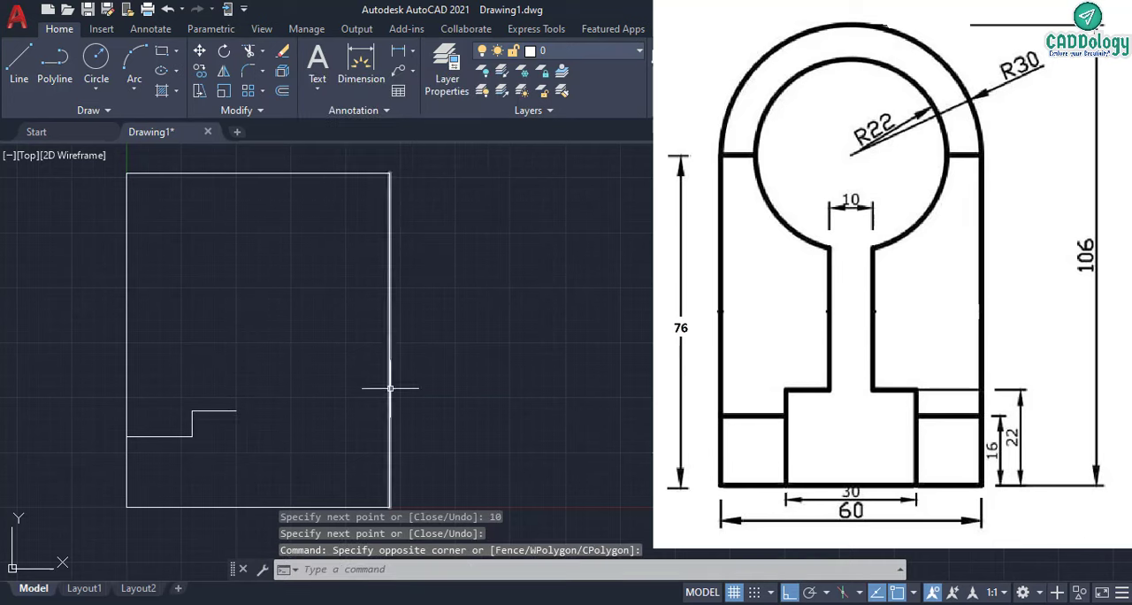
- Draw the mirrored stepped profile from the rectangle's lower-right corner with lines 16 up, 15 left, 6 up and 10 left
type("l")
key("Return")
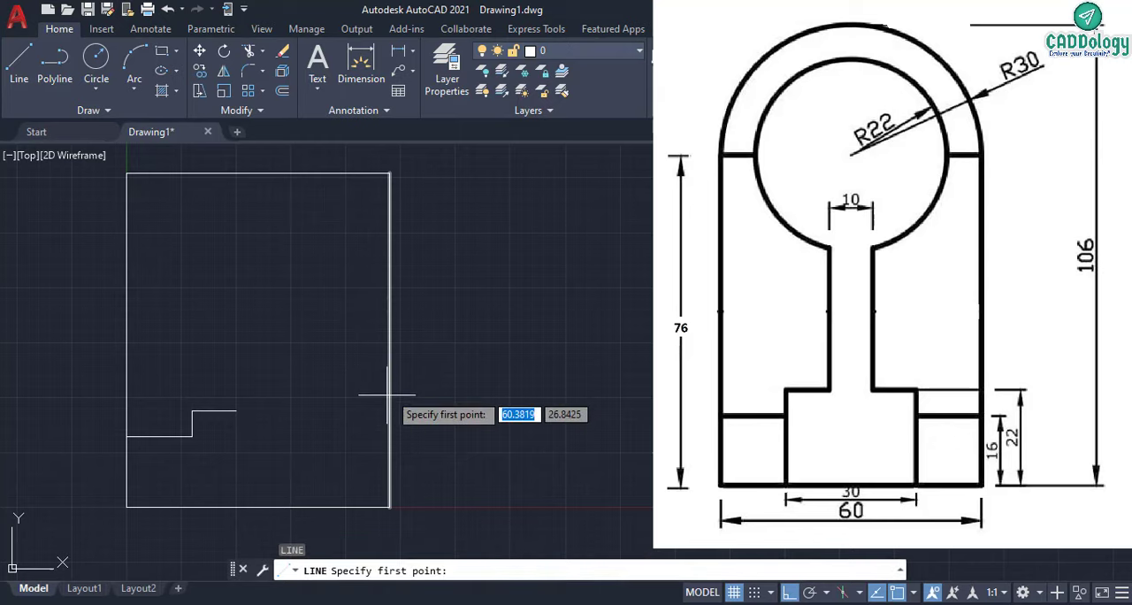
left_click(390, 506)
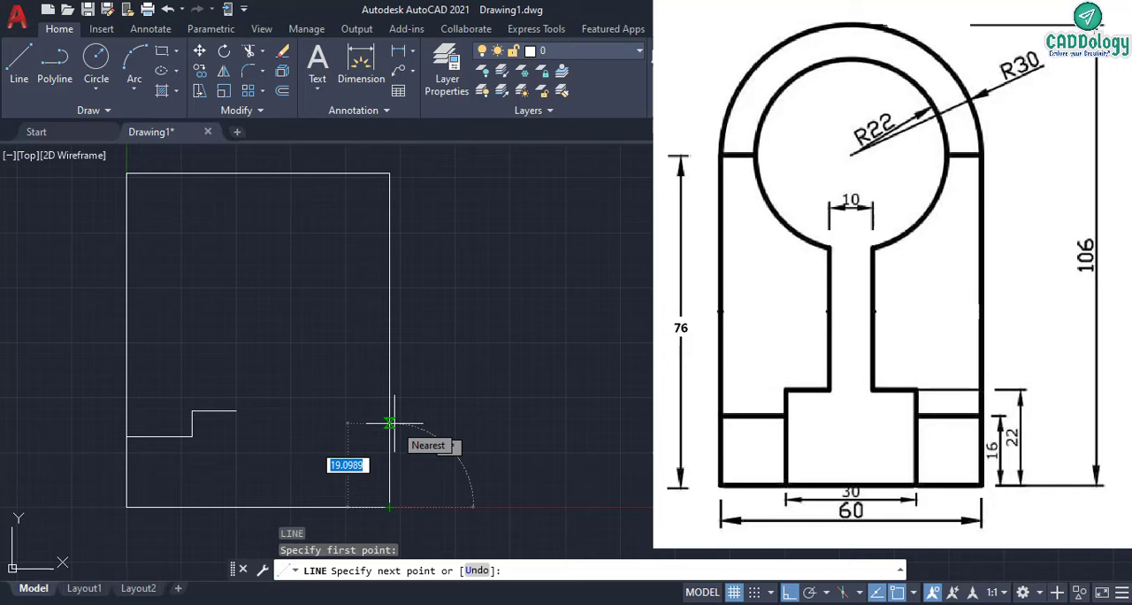
type("16")
key("Return")
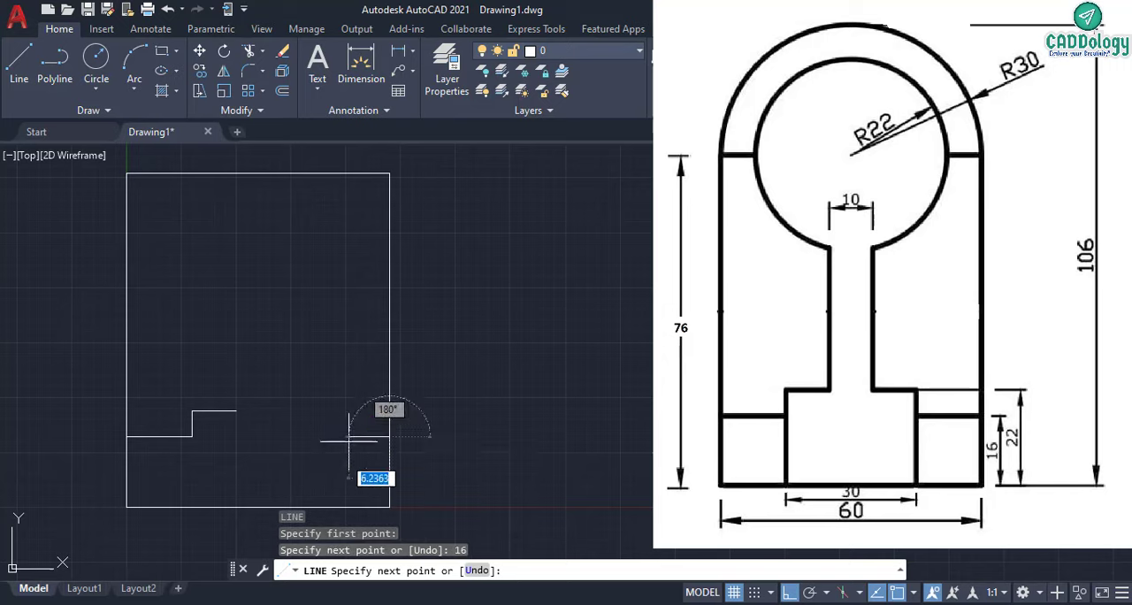
type("15")
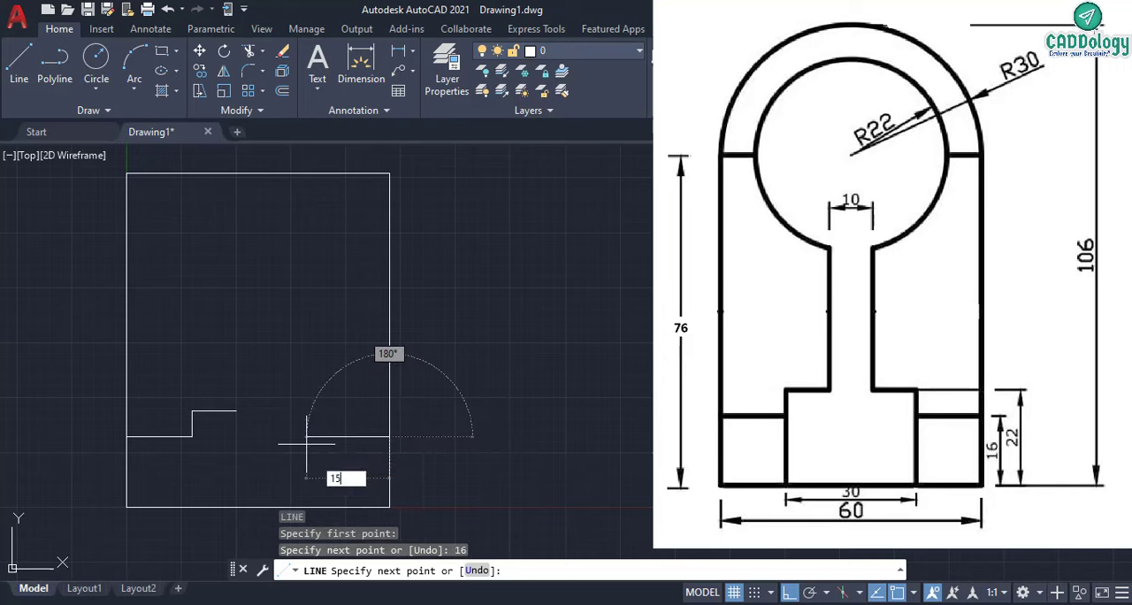
key("Return")
type("6")
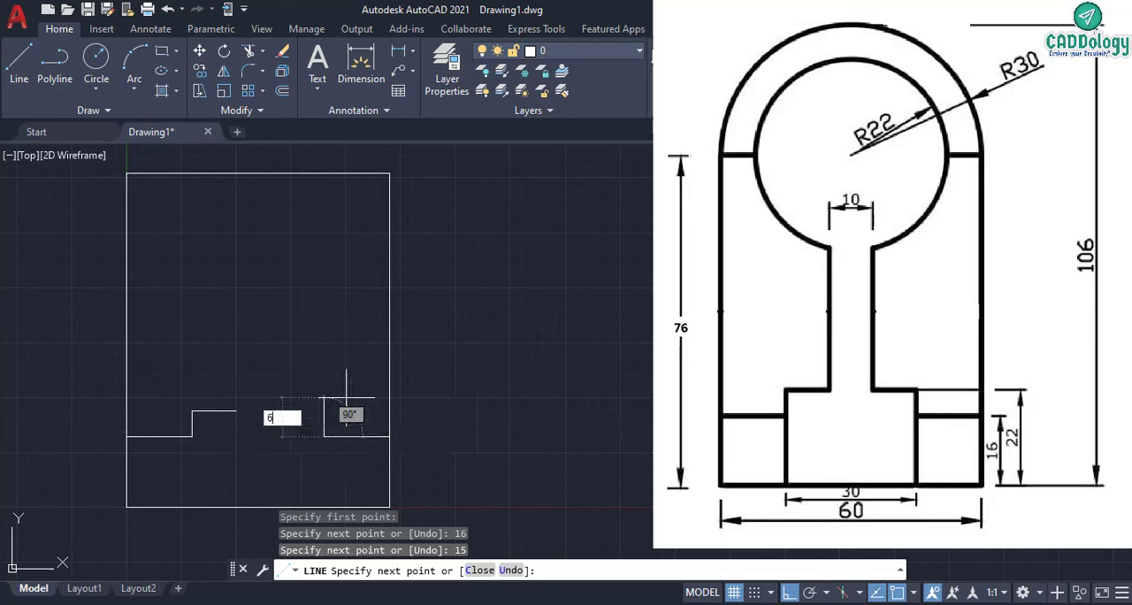
key("Return")
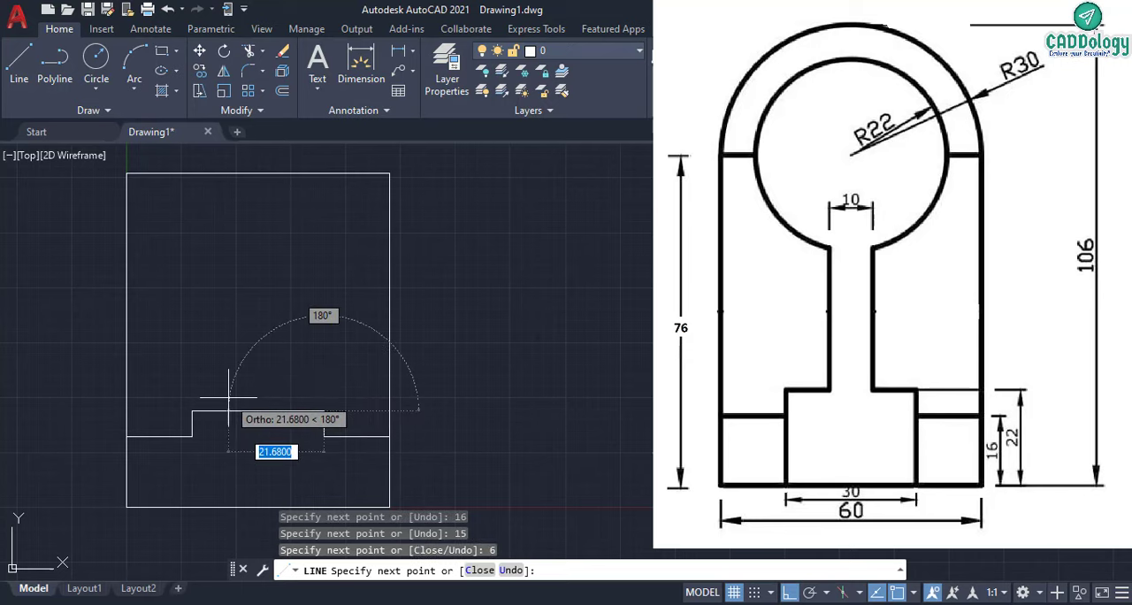
type("10")
key("Return")
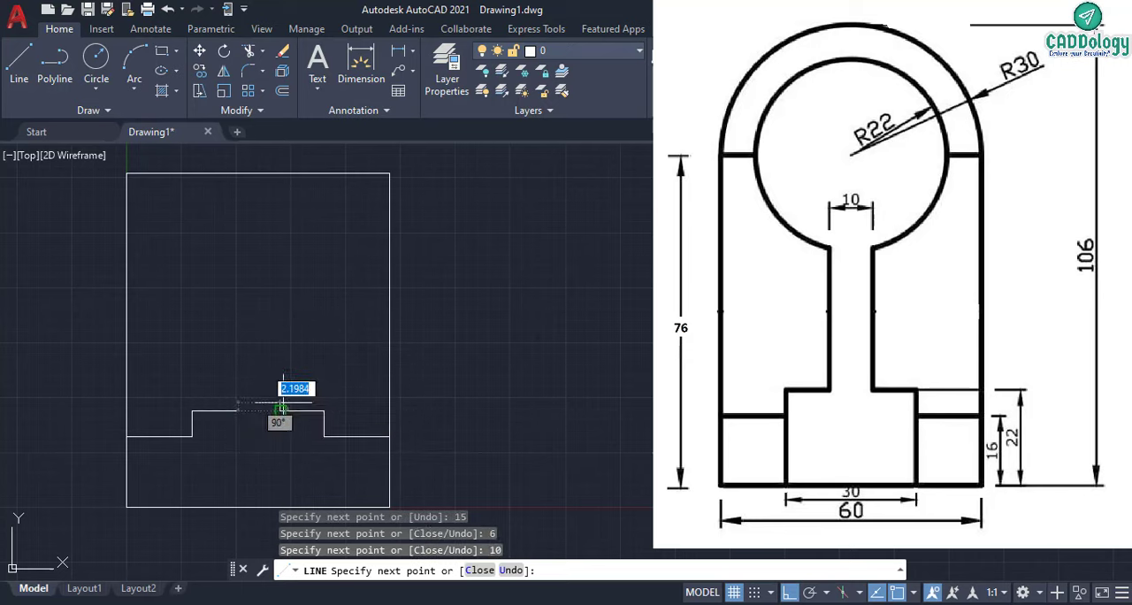
right_click(280, 340)
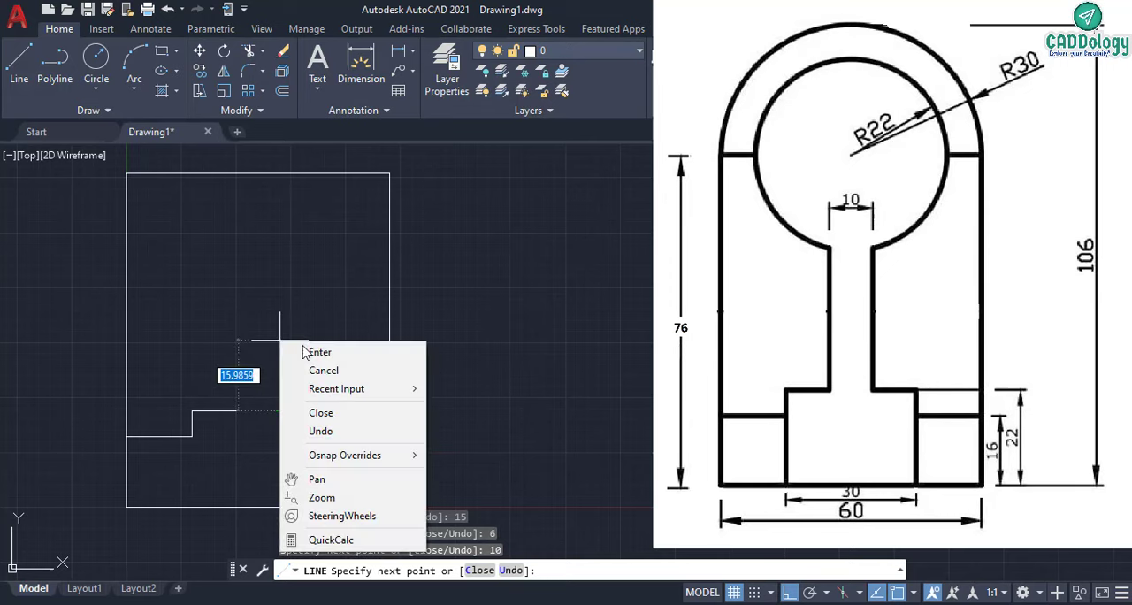
left_click(303, 352)
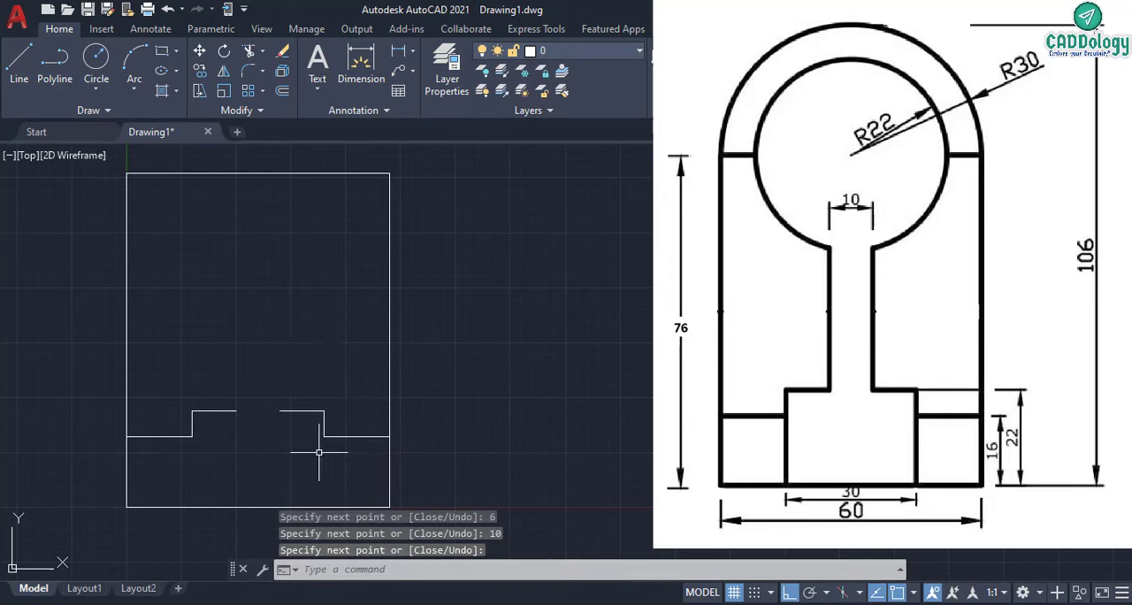
- Draw a vertical line from the right step's inner corner down to the rectangle's base
right_click(334, 360)
left_click(387, 55)
left_click(324, 507)
right_click(353, 448)
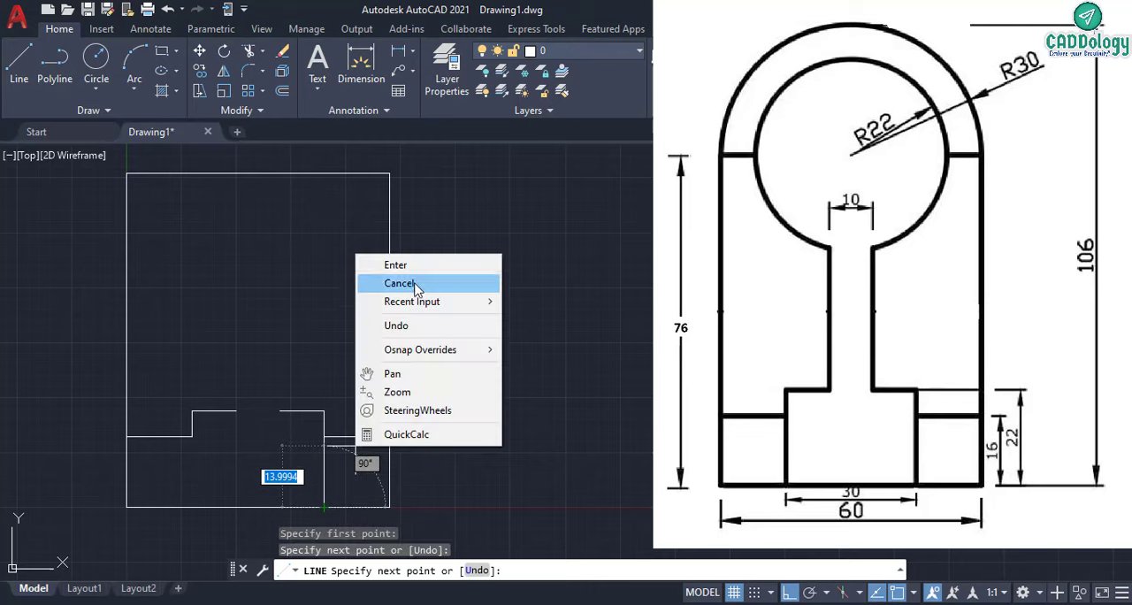
left_click(395, 265)
- Draw a vertical line from the left step's inner corner down to the rectangle's base
right_click(283, 269)
left_click(305, 278)
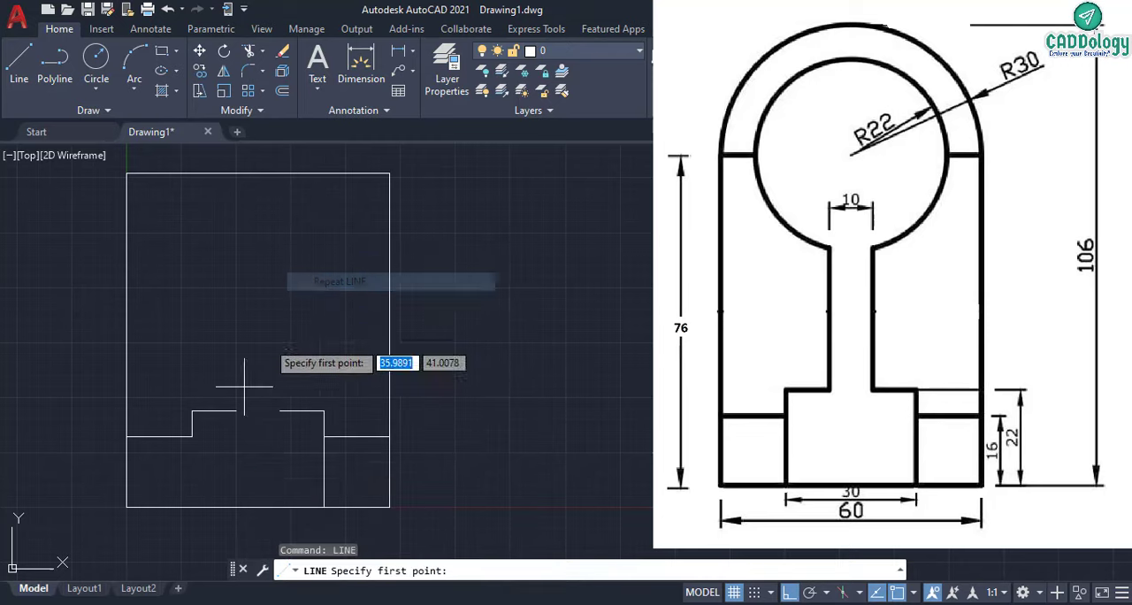
left_click(192, 436)
left_click(192, 506)
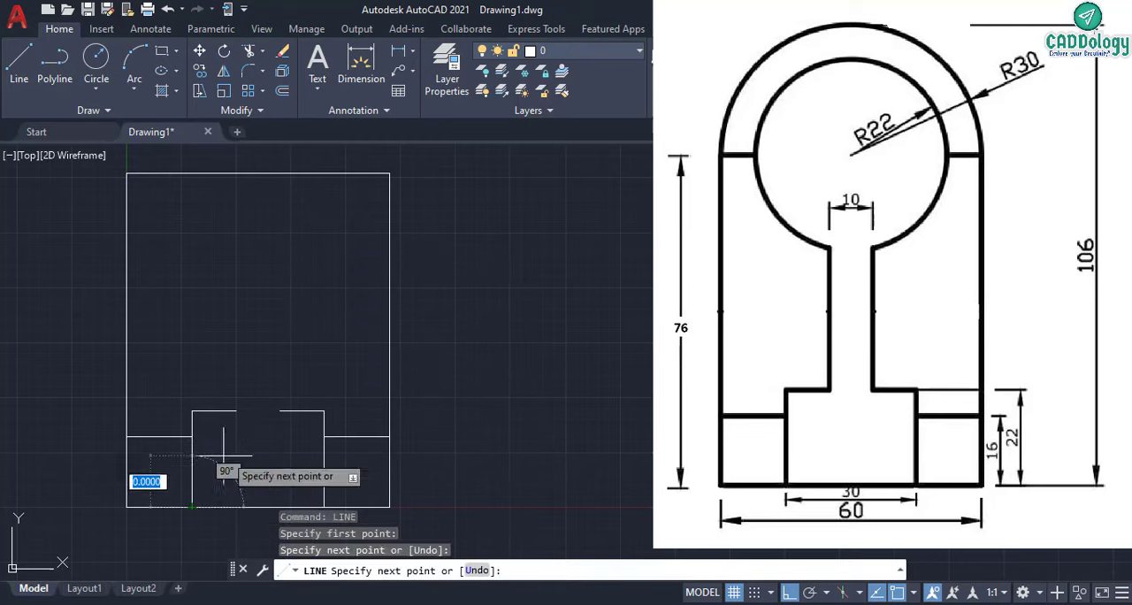
right_click(317, 352)
left_click(318, 352)
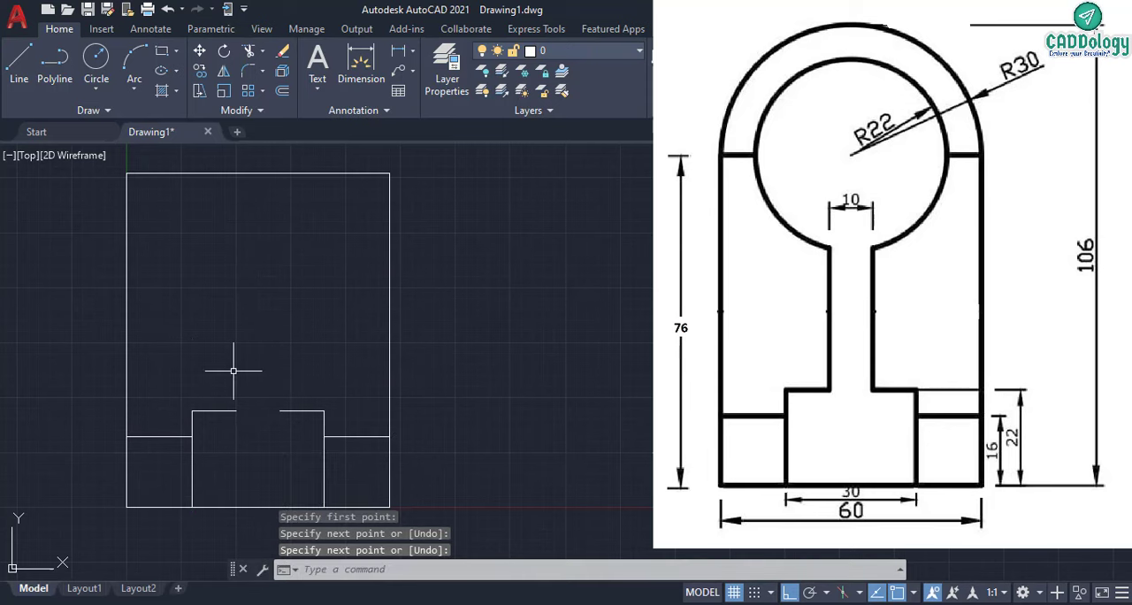
- Draw a Start, Center, End arc from the rectangle's upper-right to upper-left corner, centred on the top edge's midpoint
scroll(238, 363, "down", 2)
middle_click_drag(248, 352, 256, 401)
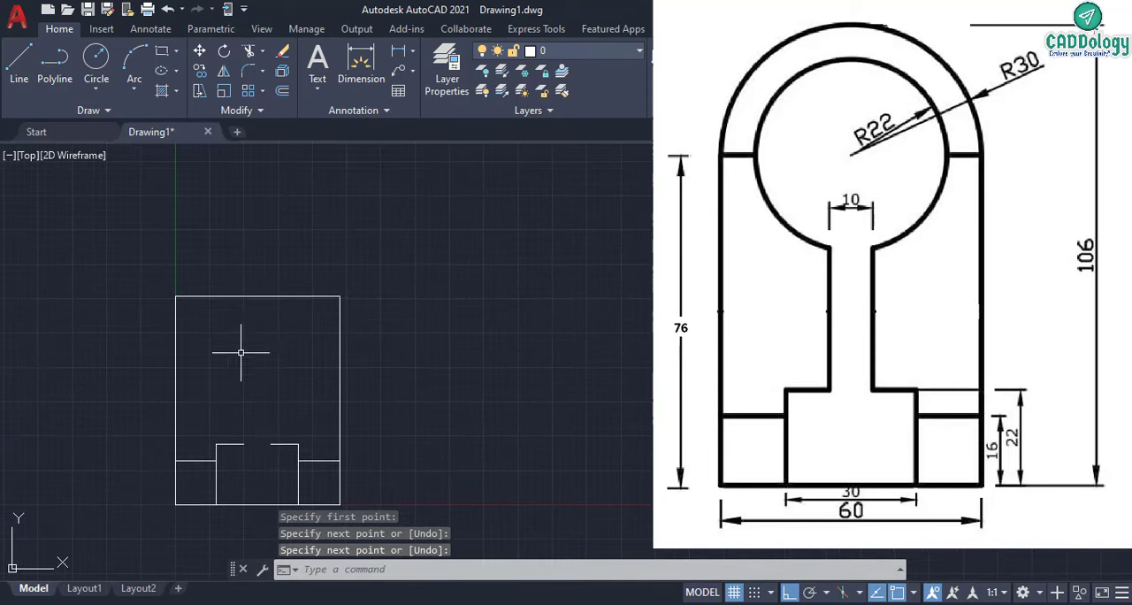
scroll(245, 305, "up", 2)
scroll(245, 304, "down", 2)
middle_click_drag(245, 306, 245, 313)
left_click(134, 88)
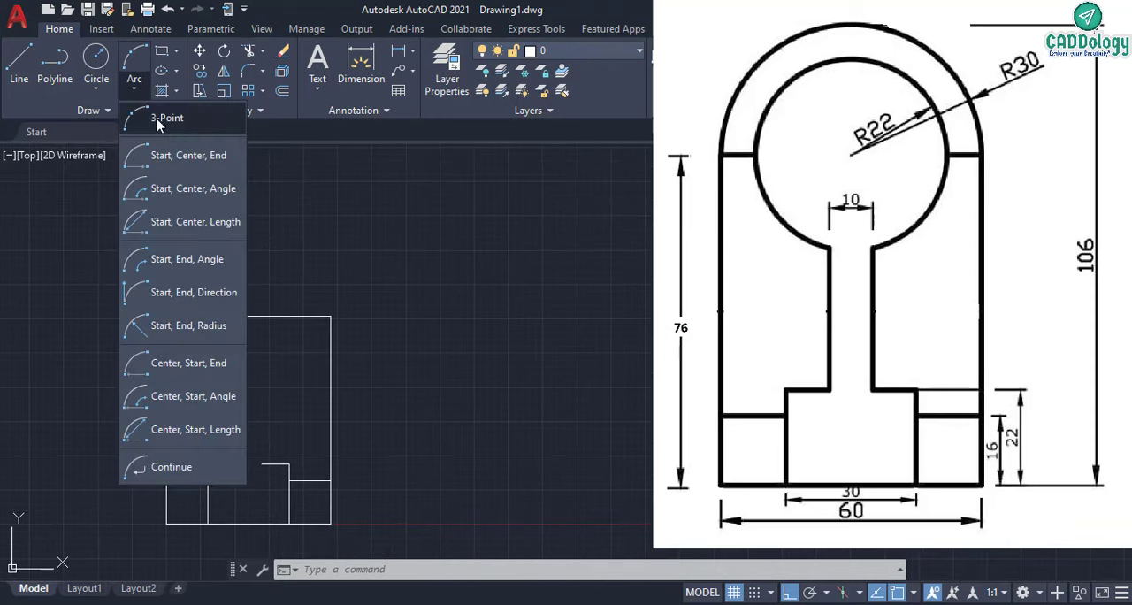
left_click(184, 160)
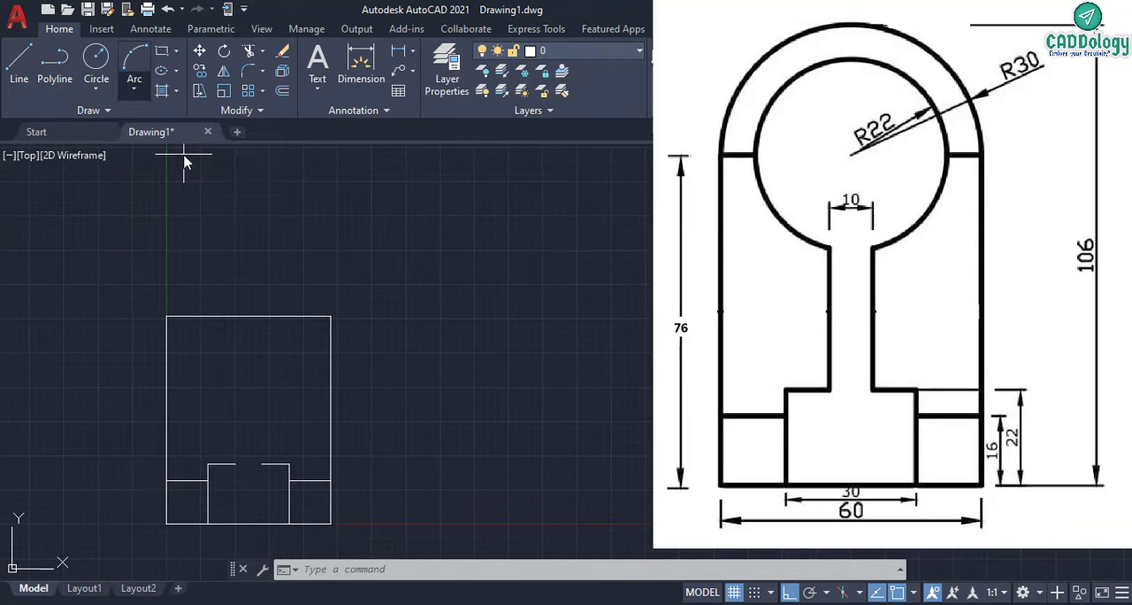
left_click(331, 315)
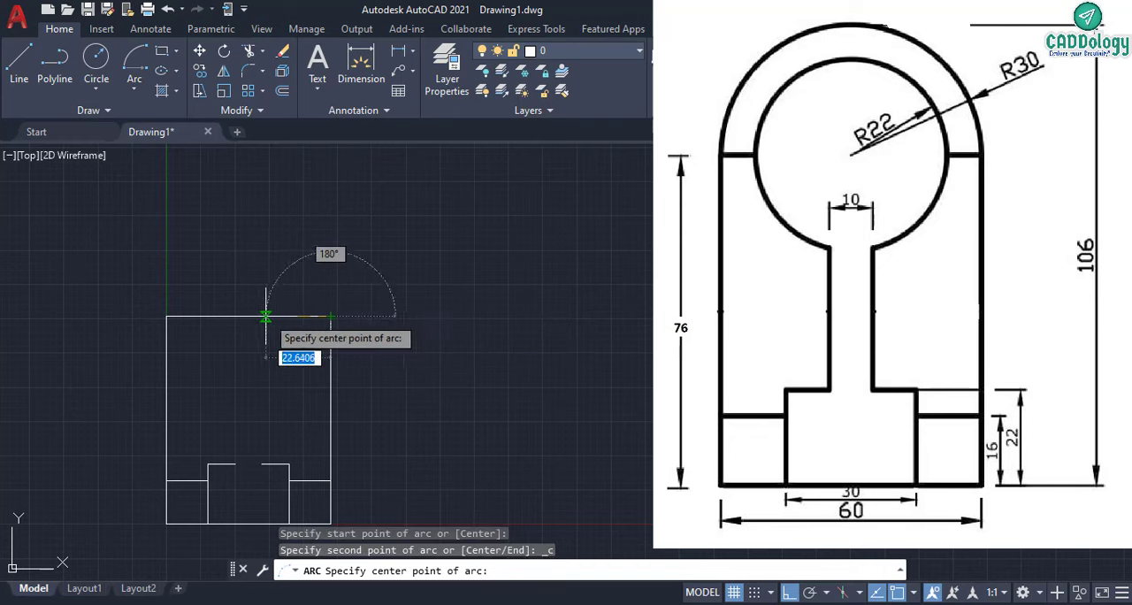
left_click(249, 315)
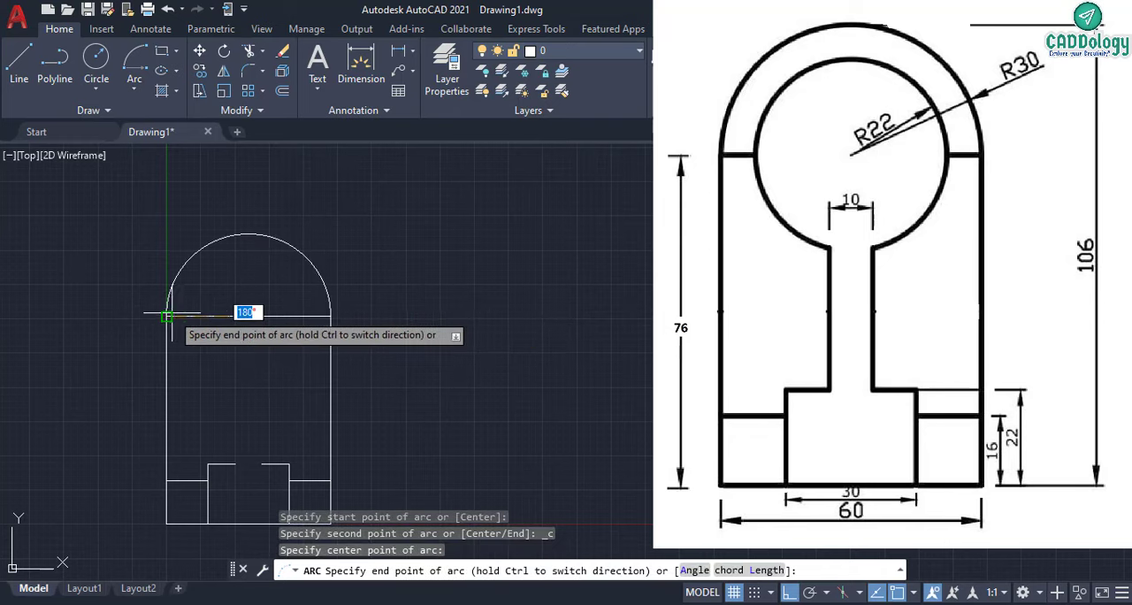
left_click(186, 316)
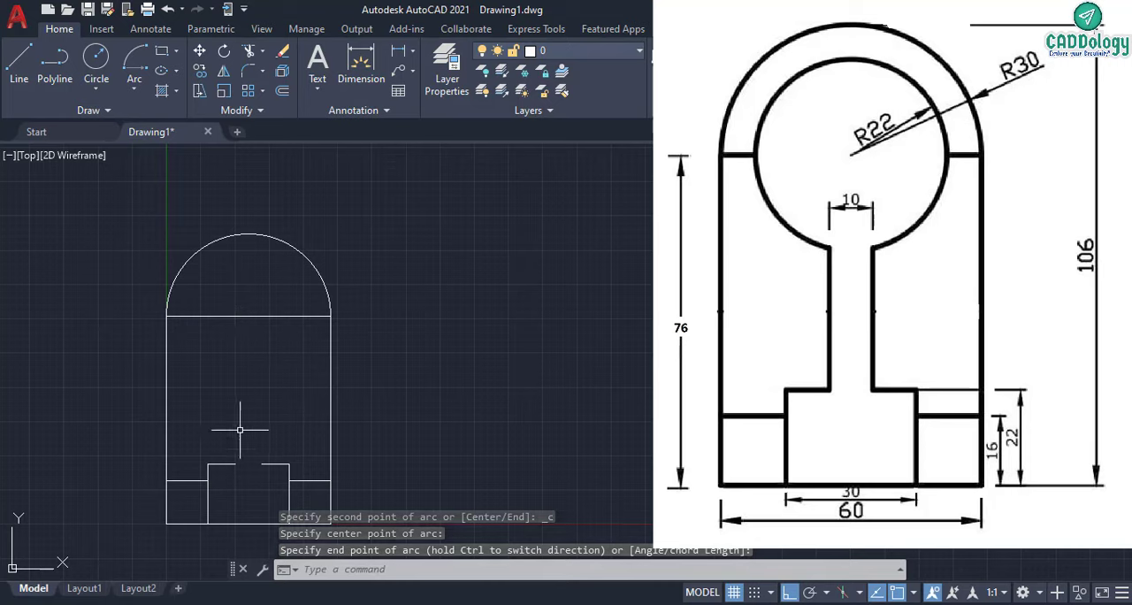
- Draw a vertical line about 49 units long upward from the inner end of the right step's top edge
left_click(18, 60)
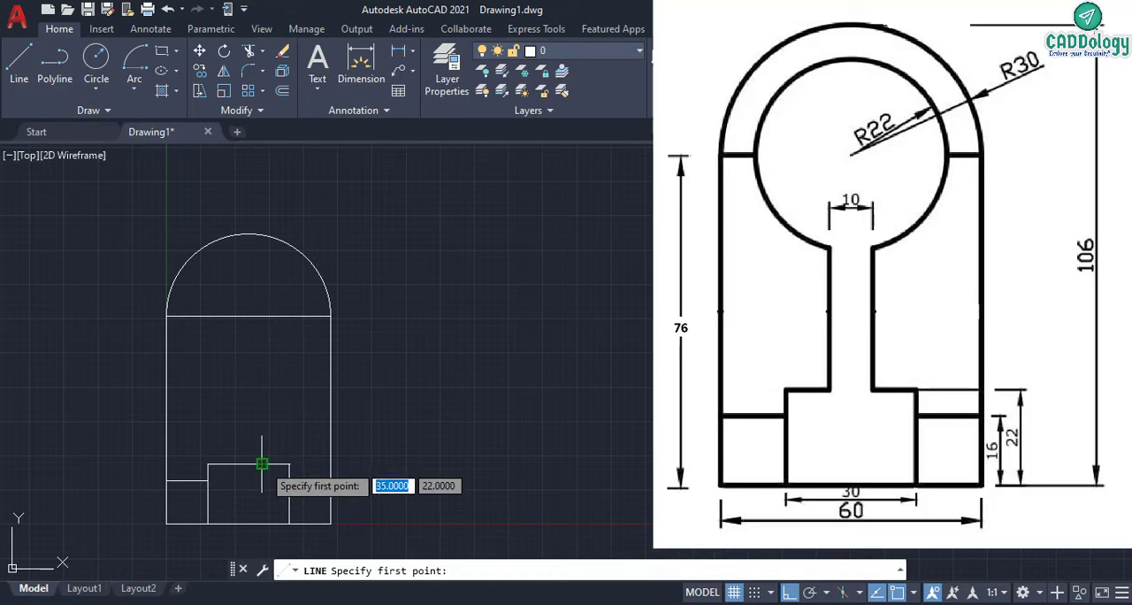
left_click(262, 463)
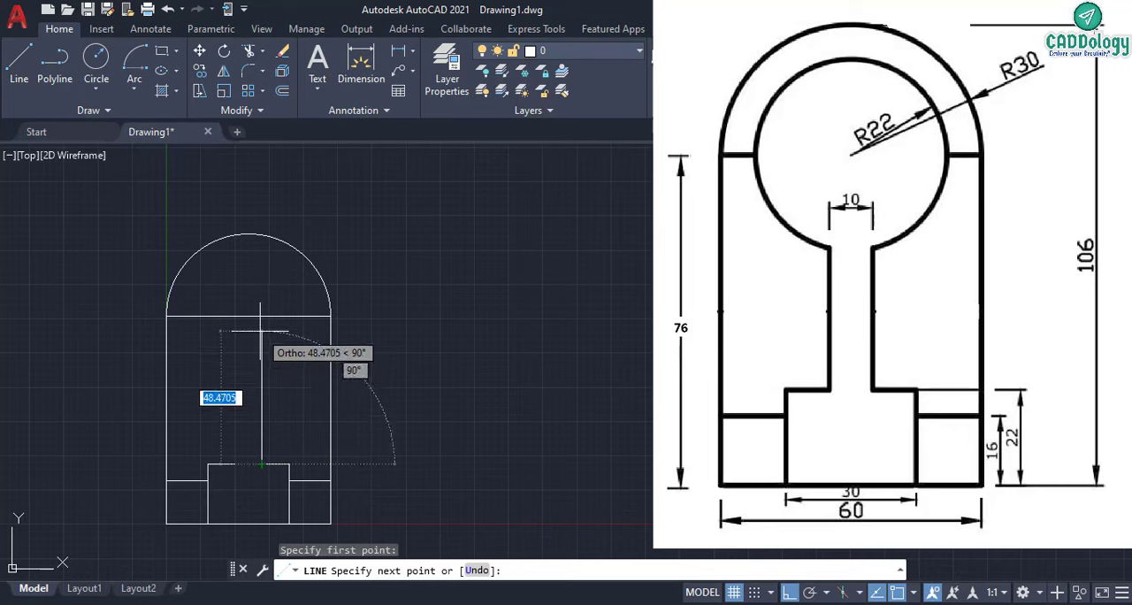
left_click(261, 330)
right_click(253, 387)
left_click(292, 398)
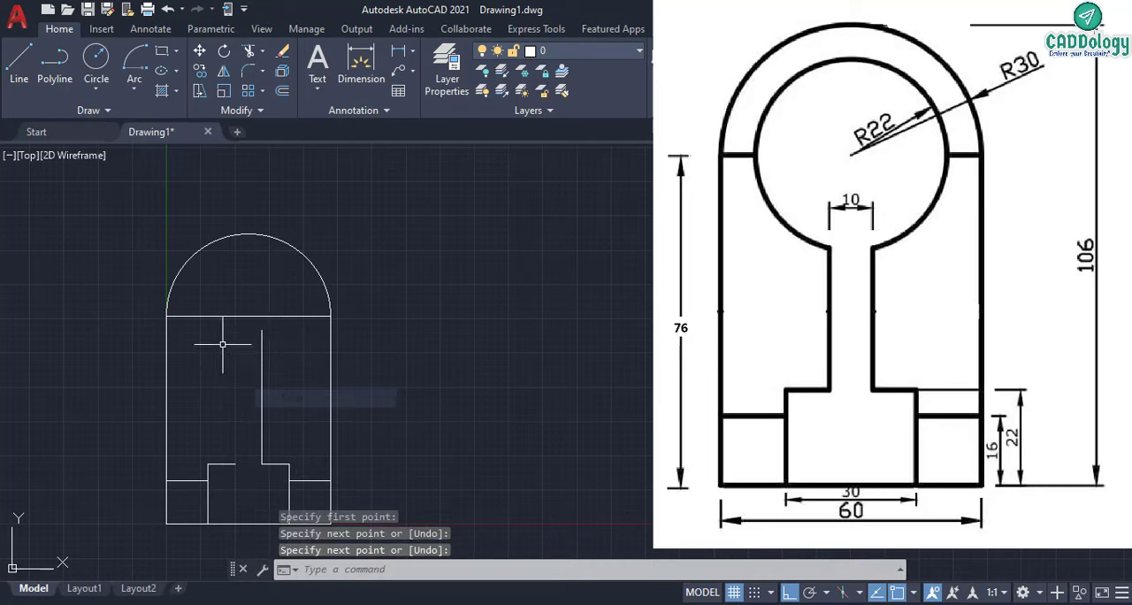
- Draw a matching vertical line upward from the left step's inner end to the height of the right neck line
right_click(124, 246)
left_click(151, 258)
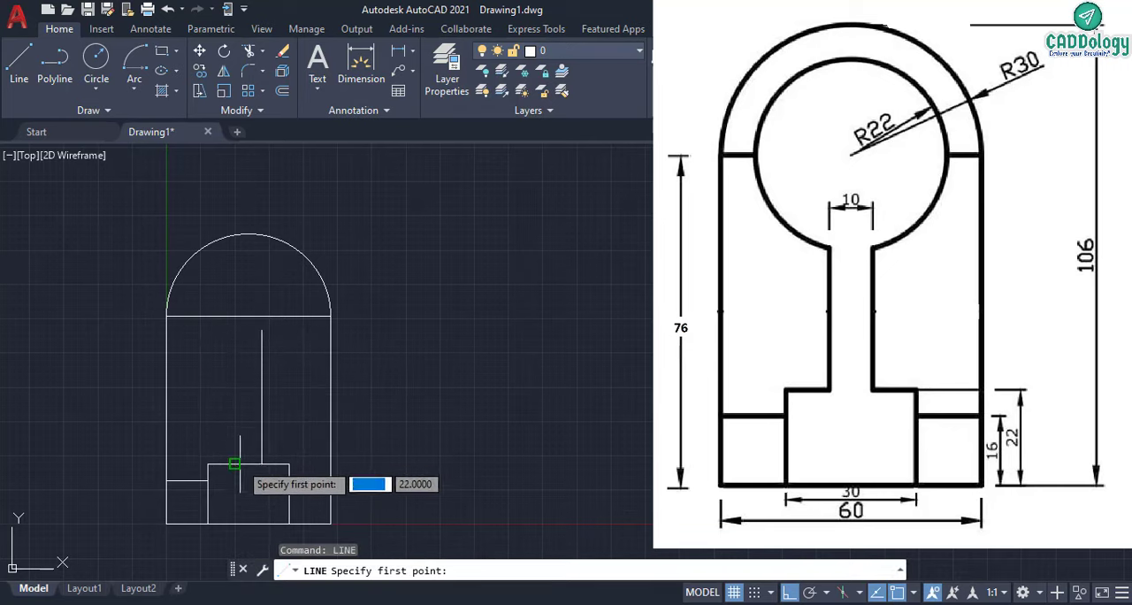
left_click(235, 464)
left_click(248, 330)
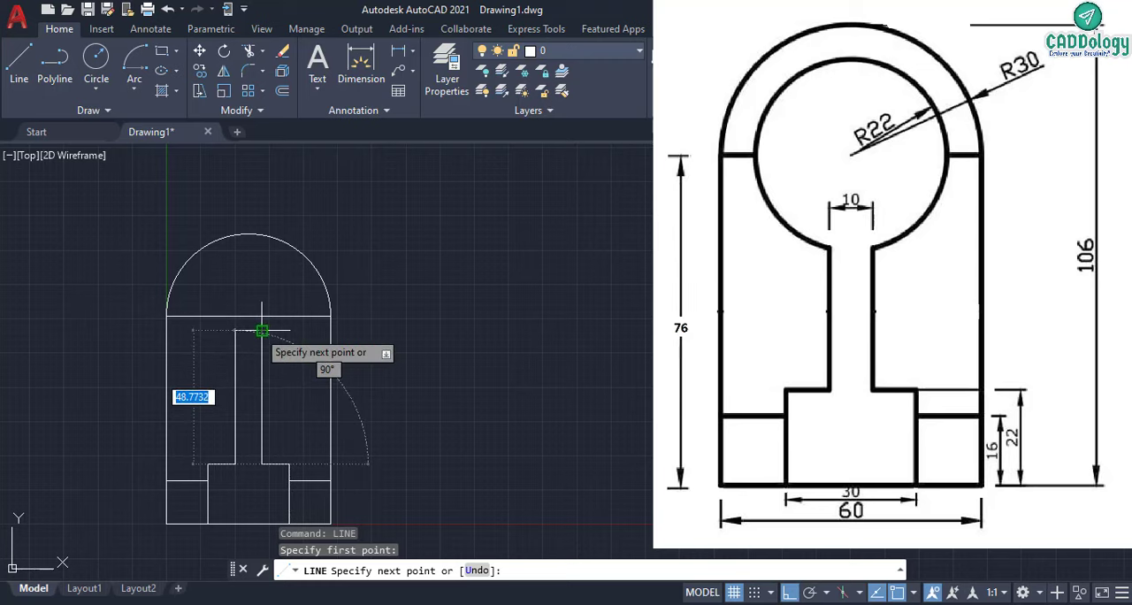
right_click(237, 329)
left_click(267, 342)
scroll(203, 332, "up", 2)
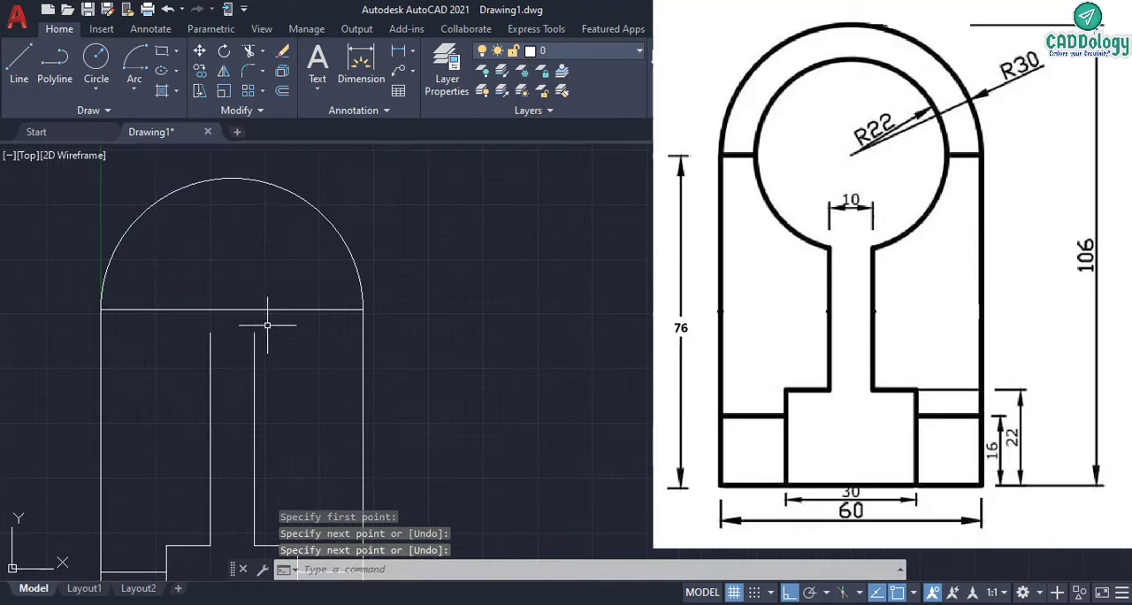
left_click(134, 86)
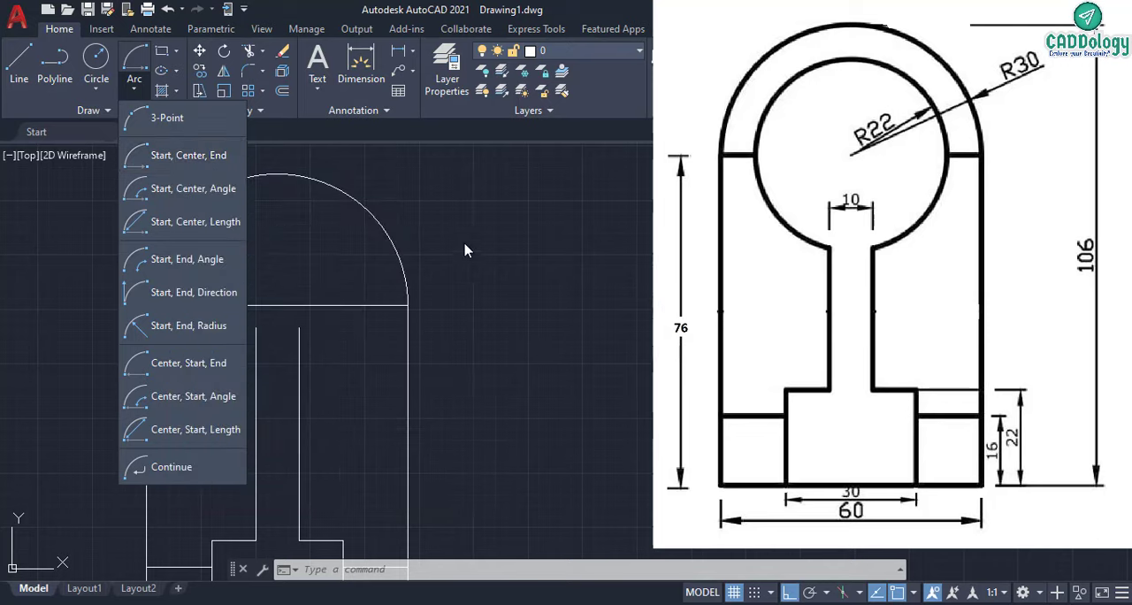
left_click(485, 248)
left_click(450, 209)
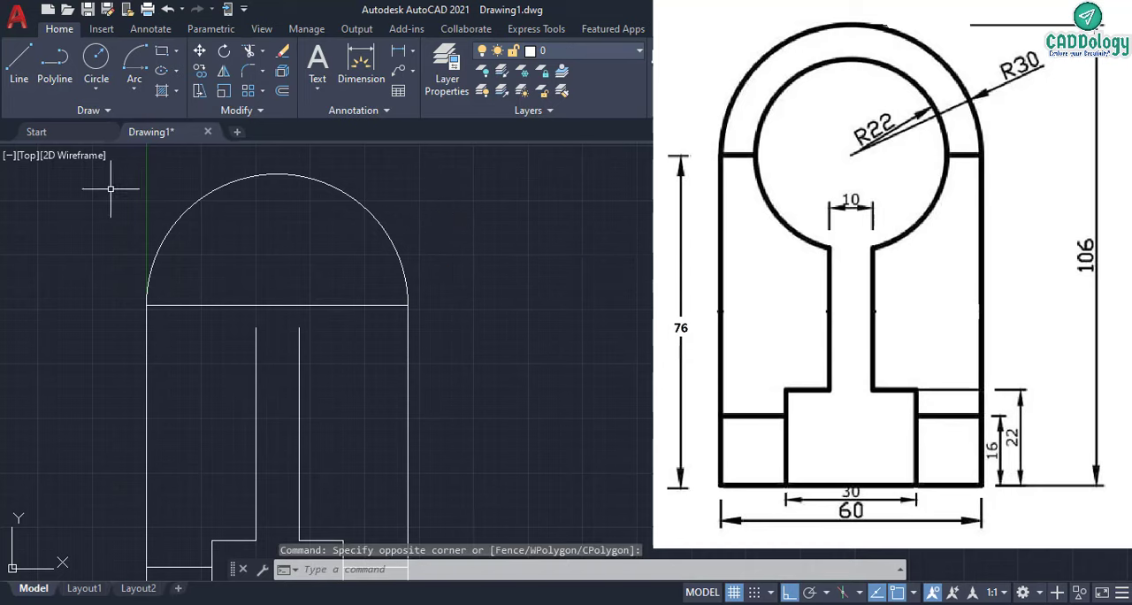
- Draw construction lines from the rectangle's top edge midpoint: 22 down, then about 16 to the right across the right neck line
left_click(19, 60)
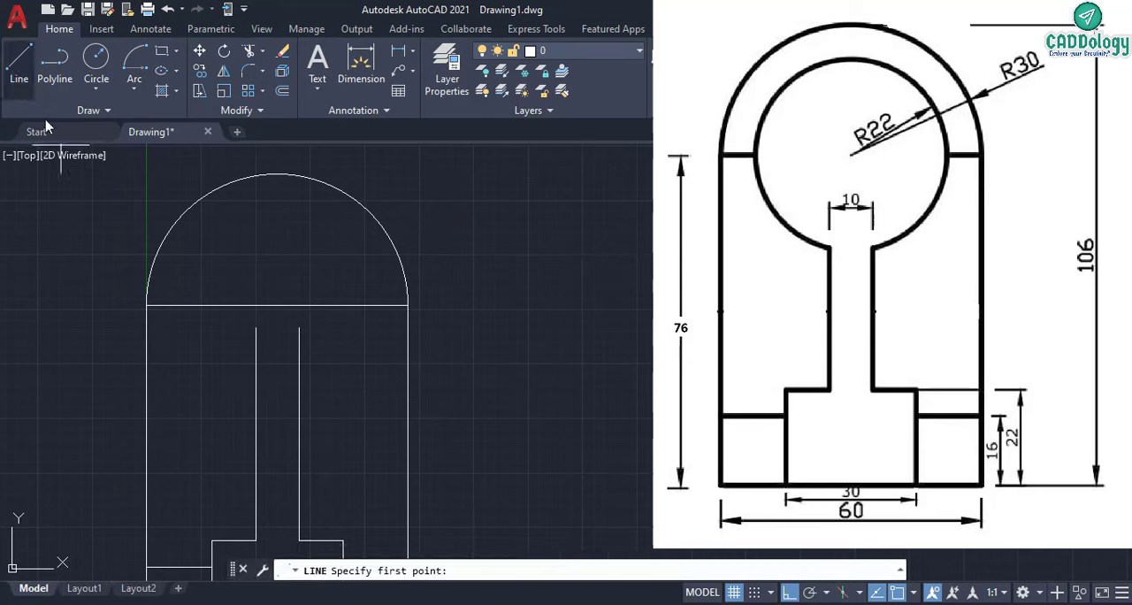
left_click(277, 305)
type("22")
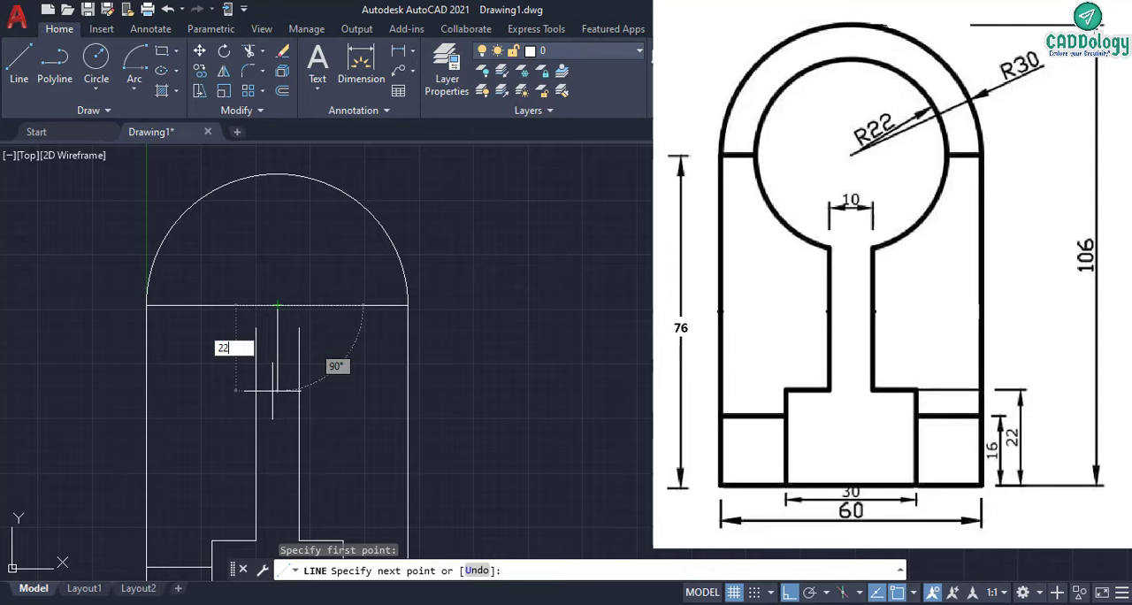
key("Return")
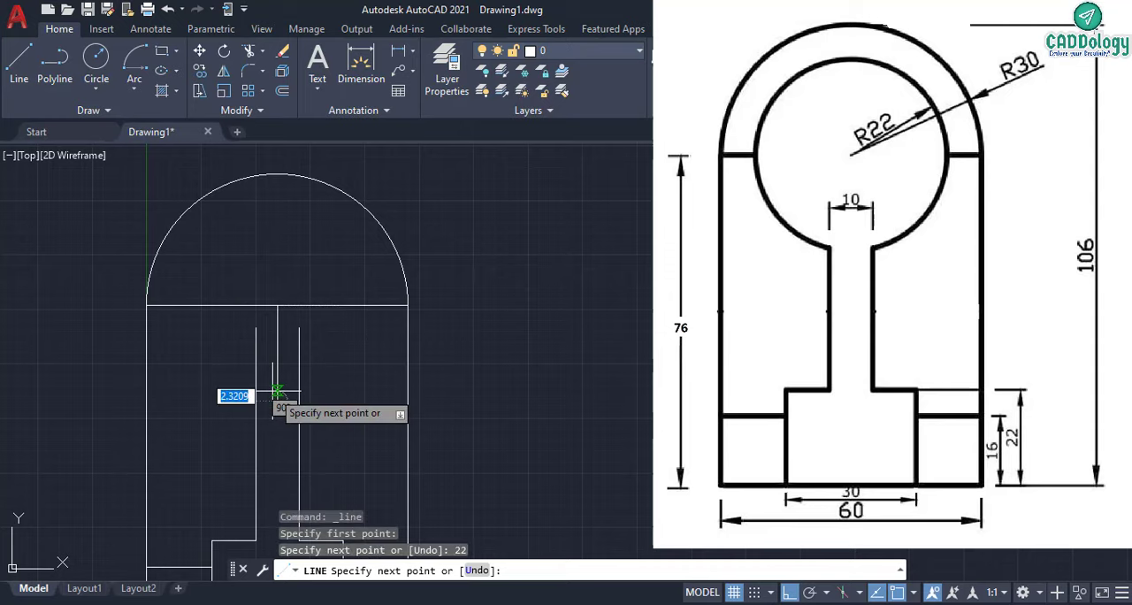
right_click(351, 390)
left_click(387, 400)
scroll(288, 403, "up", 2)
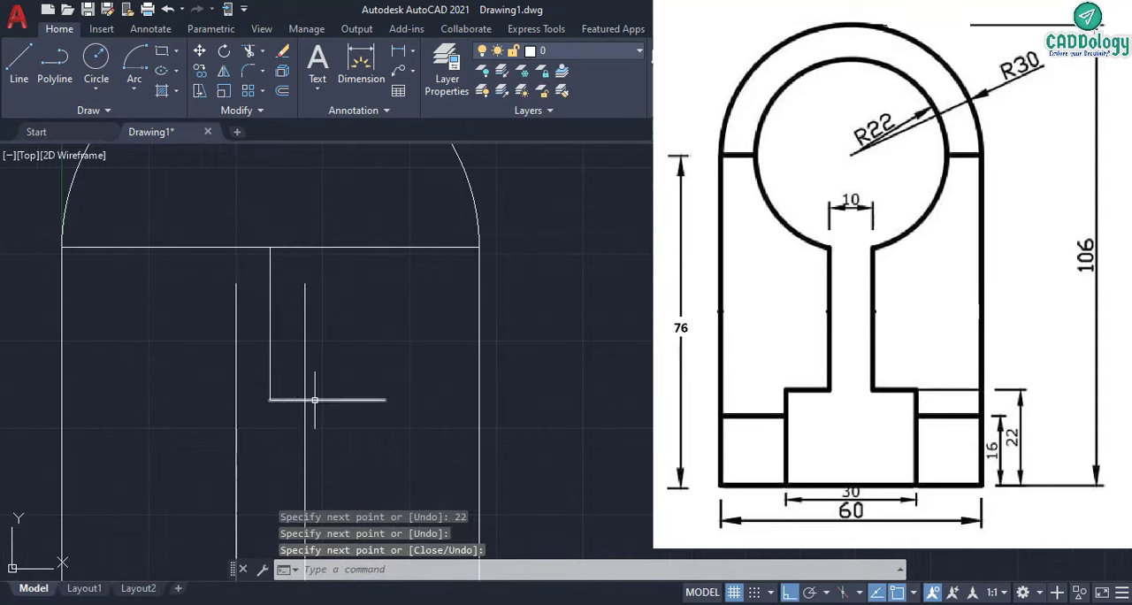
scroll(305, 403, "down", 2)
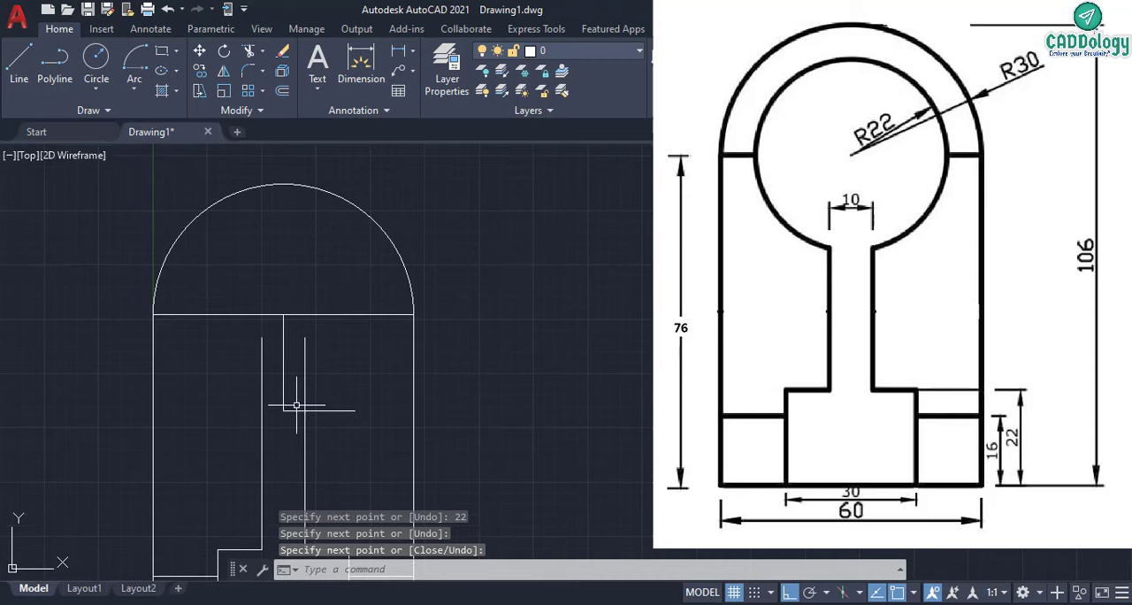
- Draw a Start, Center, End arc from the construction line's crossing with the right neck line to the left neck line, centred on the top edge's midpoint
left_click(135, 84)
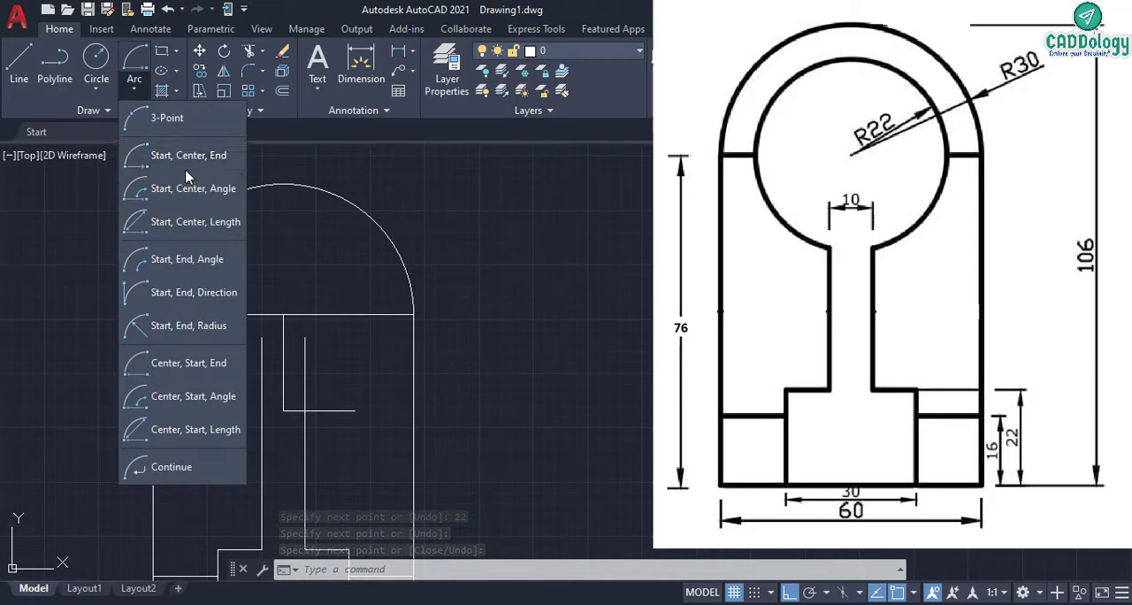
left_click(181, 156)
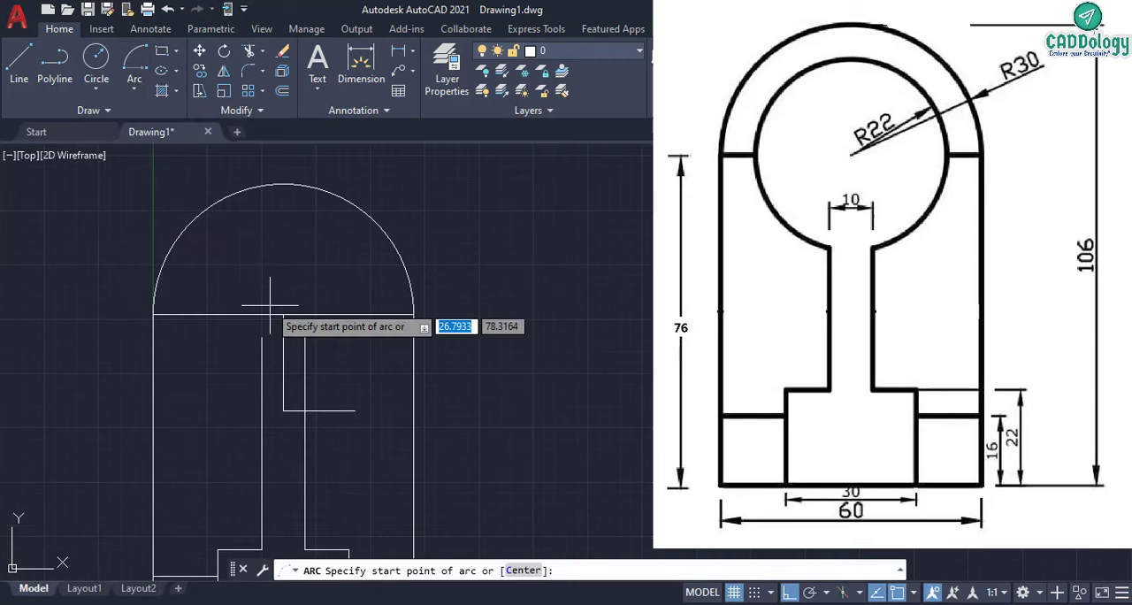
left_click(302, 413)
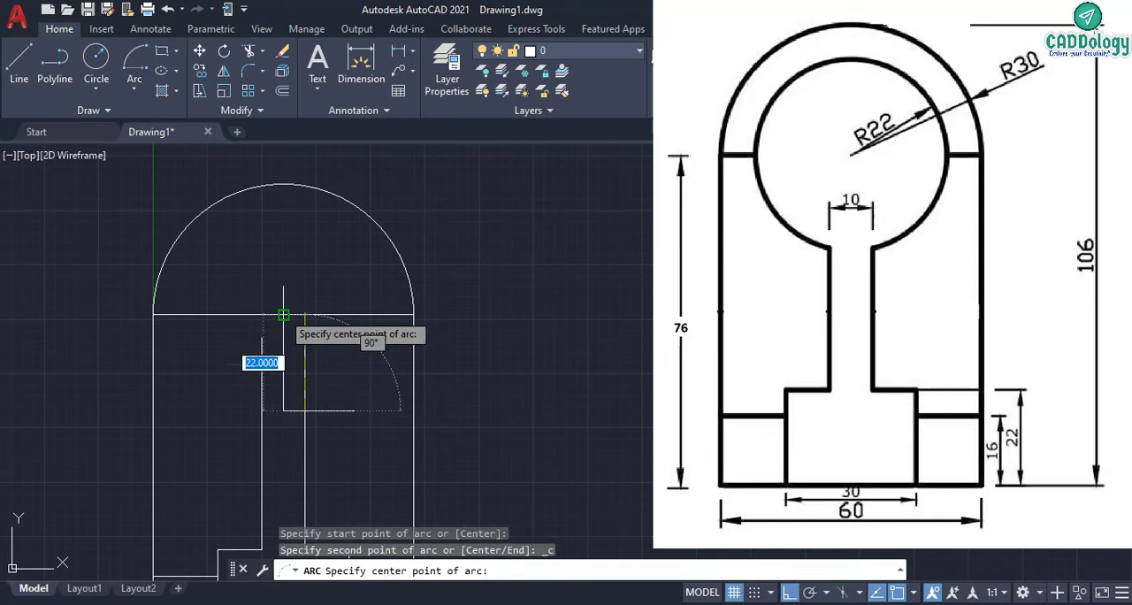
left_click(283, 314)
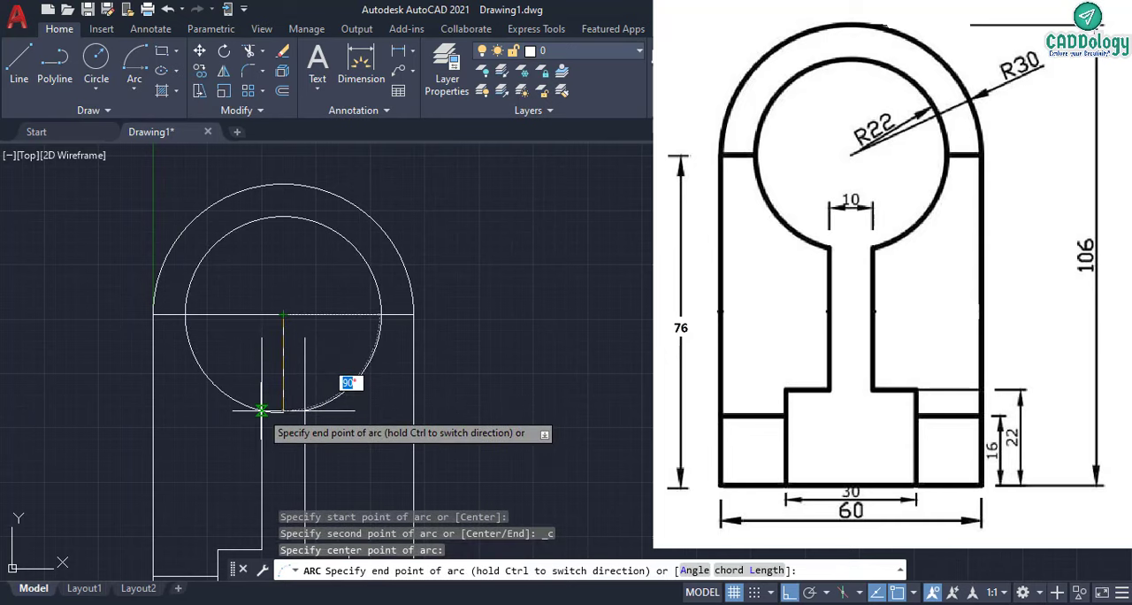
scroll(258, 345, "up", 3)
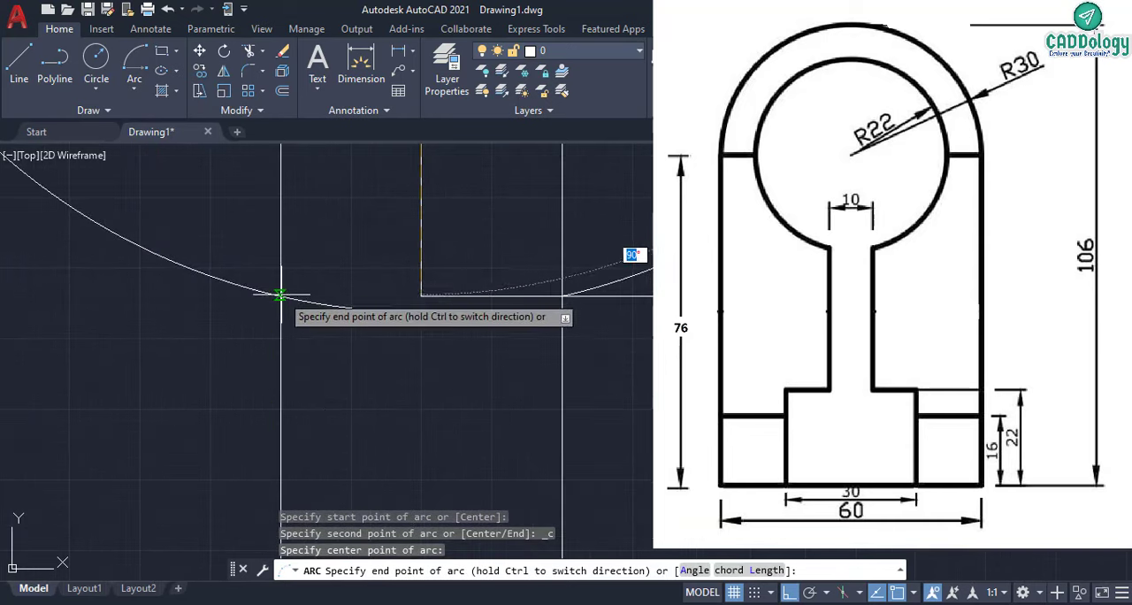
scroll(269, 317, "up", 8)
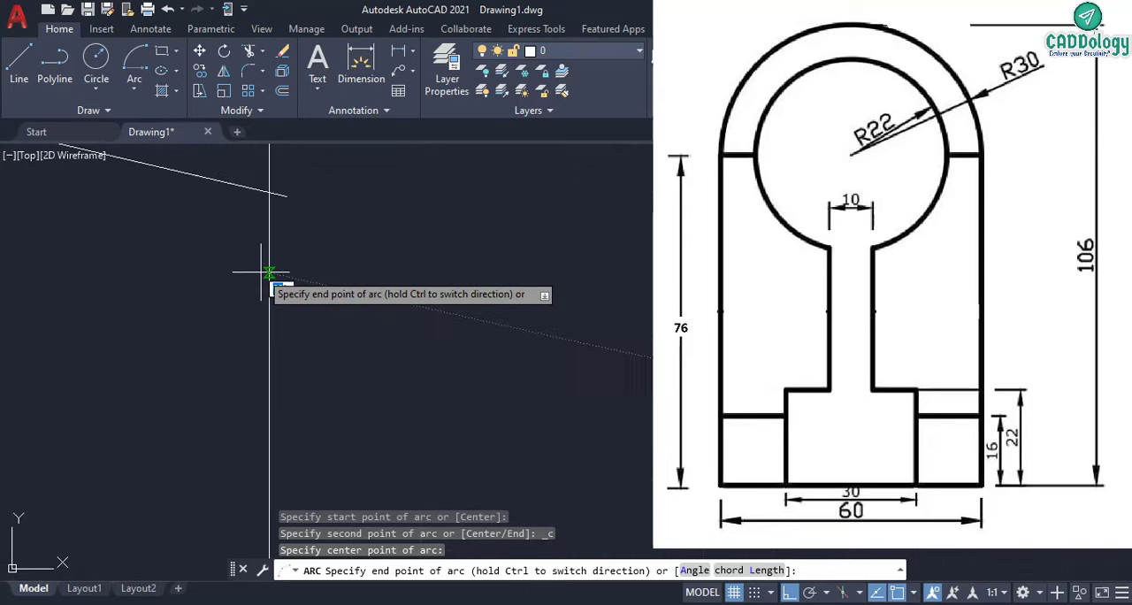
middle_click_drag(259, 255, 263, 276)
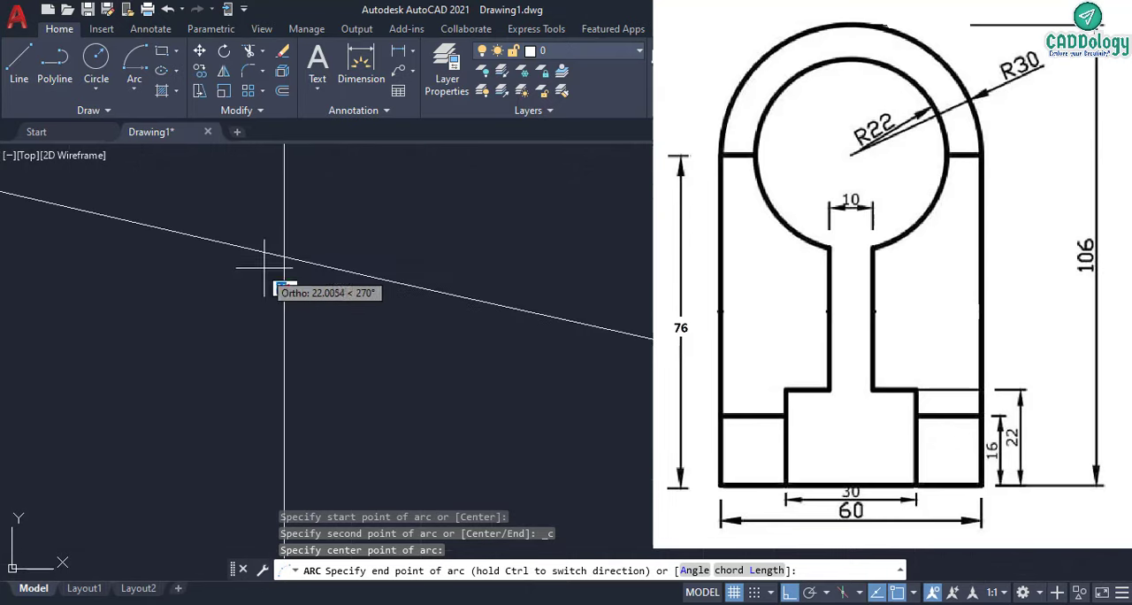
left_click(284, 256)
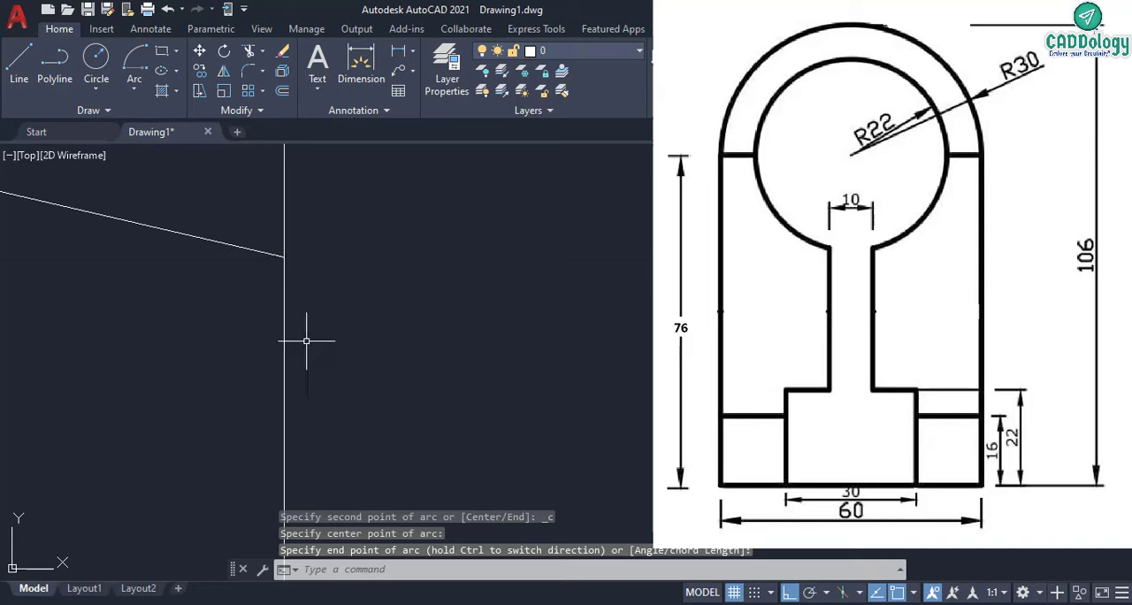
- Erase the vertical and horizontal construction lines inside the inner arc
scroll(300, 328, "down", 3)
scroll(287, 333, "down", 2)
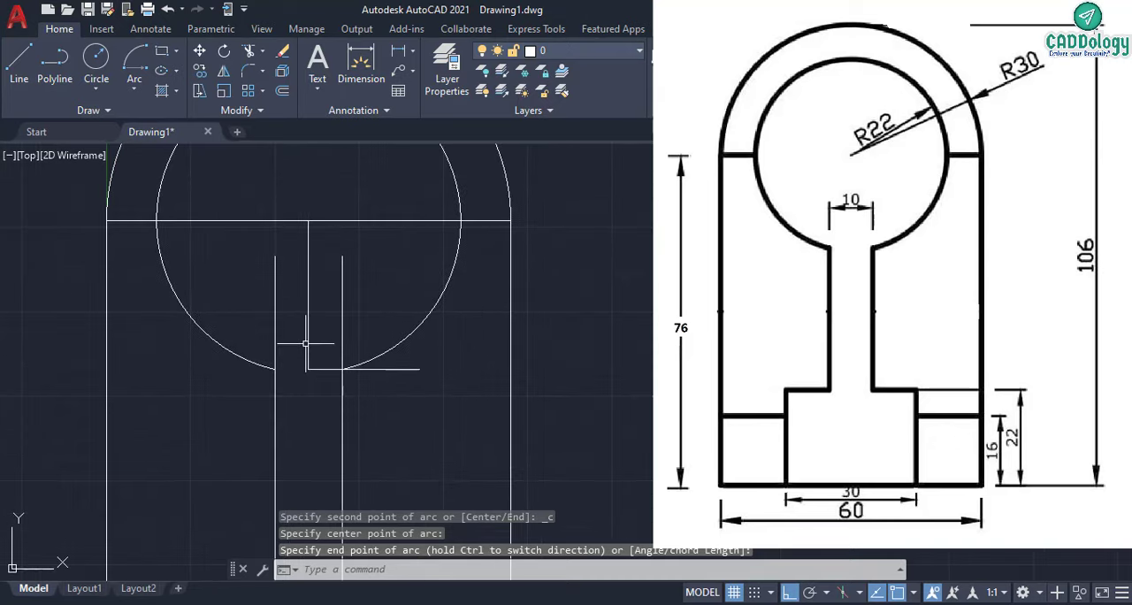
scroll(309, 270, "up", 6)
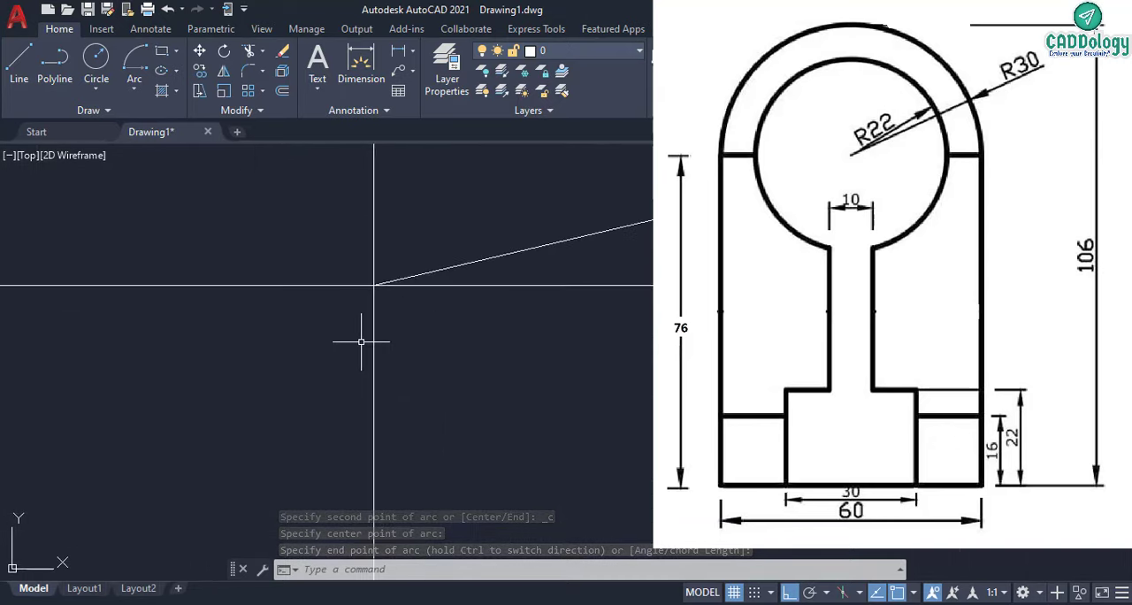
scroll(359, 342, "down", 5)
scroll(358, 343, "down", 5)
scroll(308, 321, "up", 4)
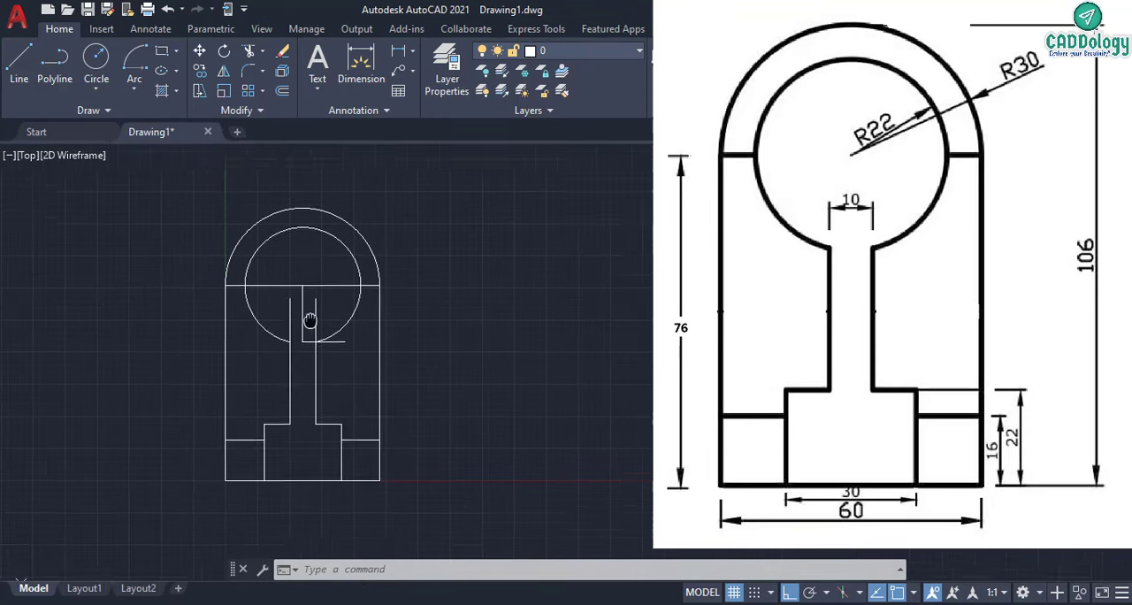
left_click(292, 377)
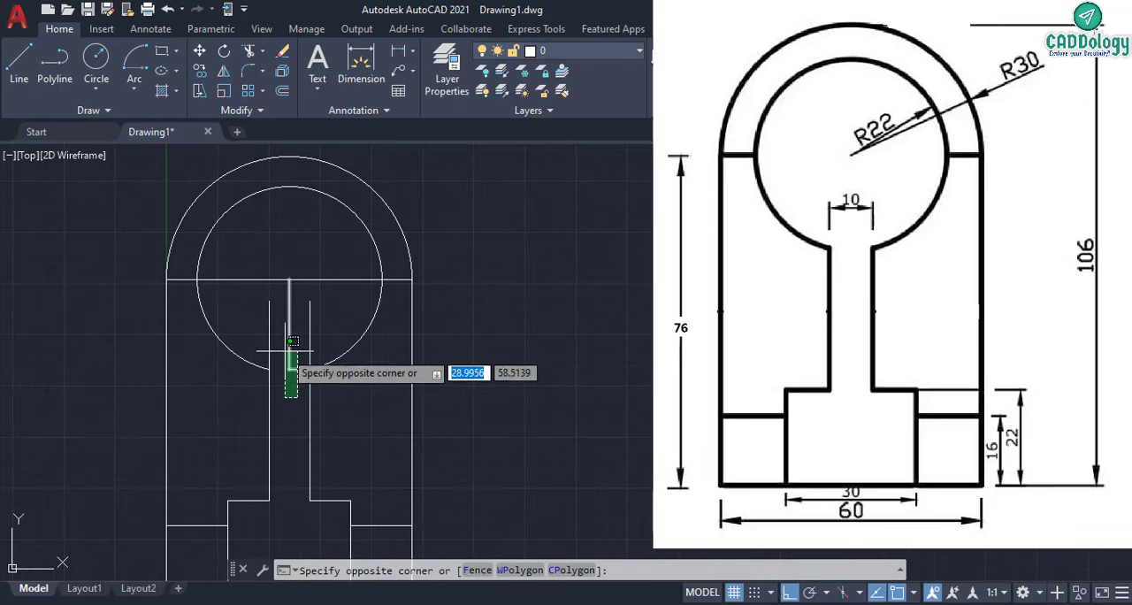
left_click(264, 323)
key("Delete")
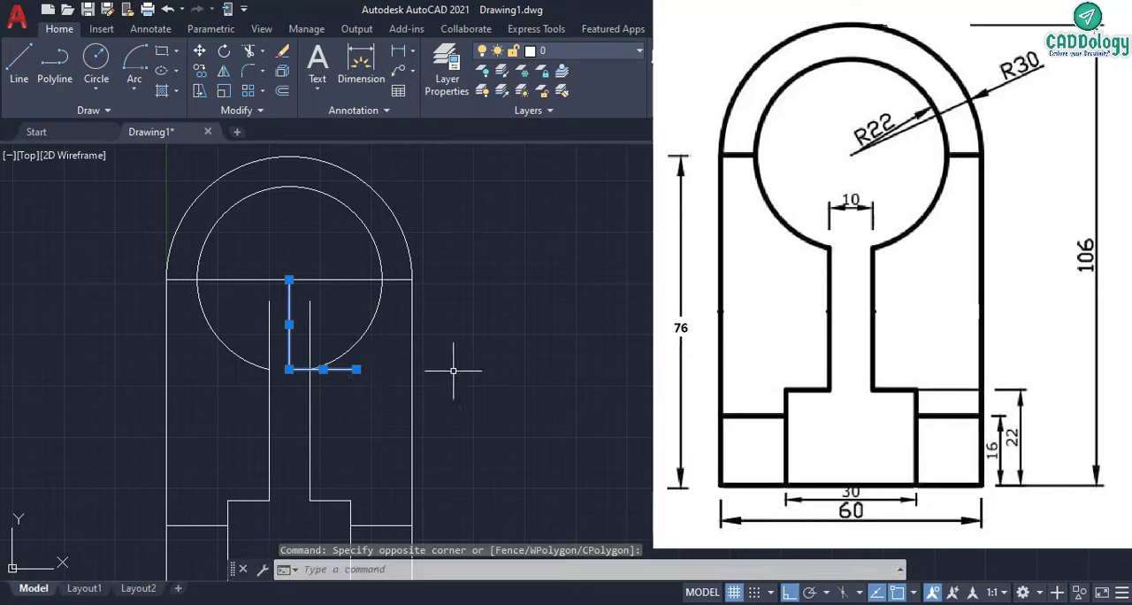
key("Delete")
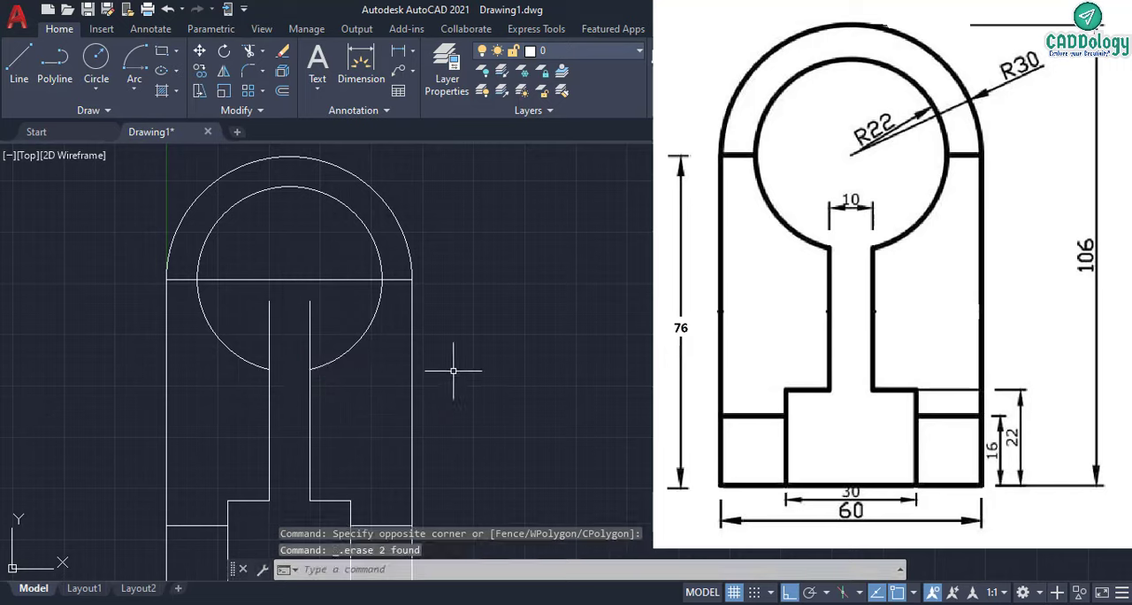
- Erase the horizontal line across the inner arc and both vertical neck lines
left_click(316, 279)
key("Delete")
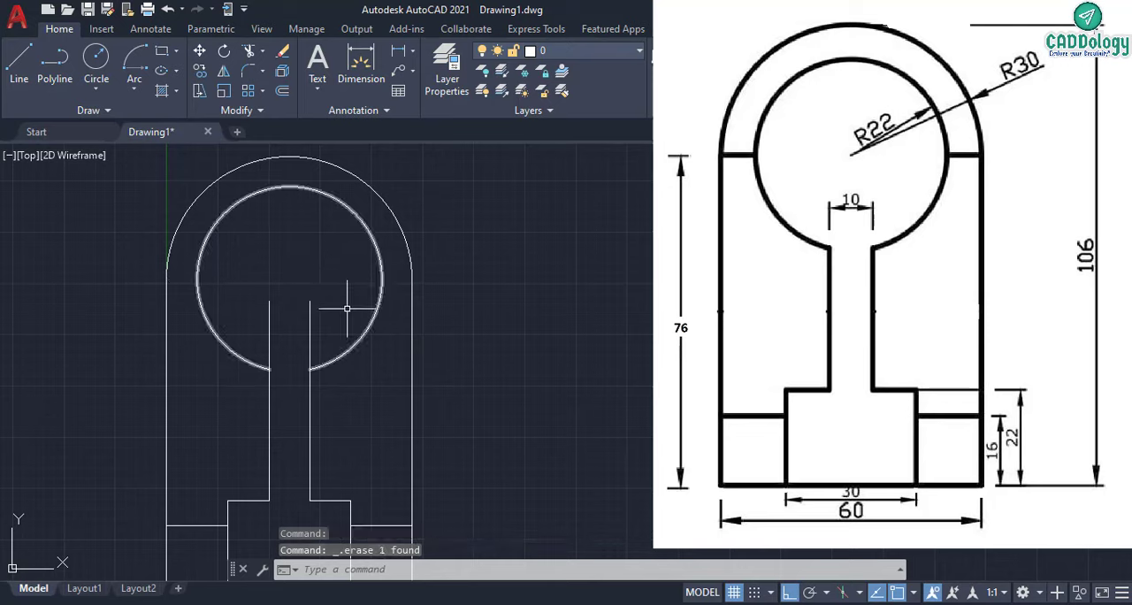
left_click(318, 316)
left_click(239, 283)
key("Delete")
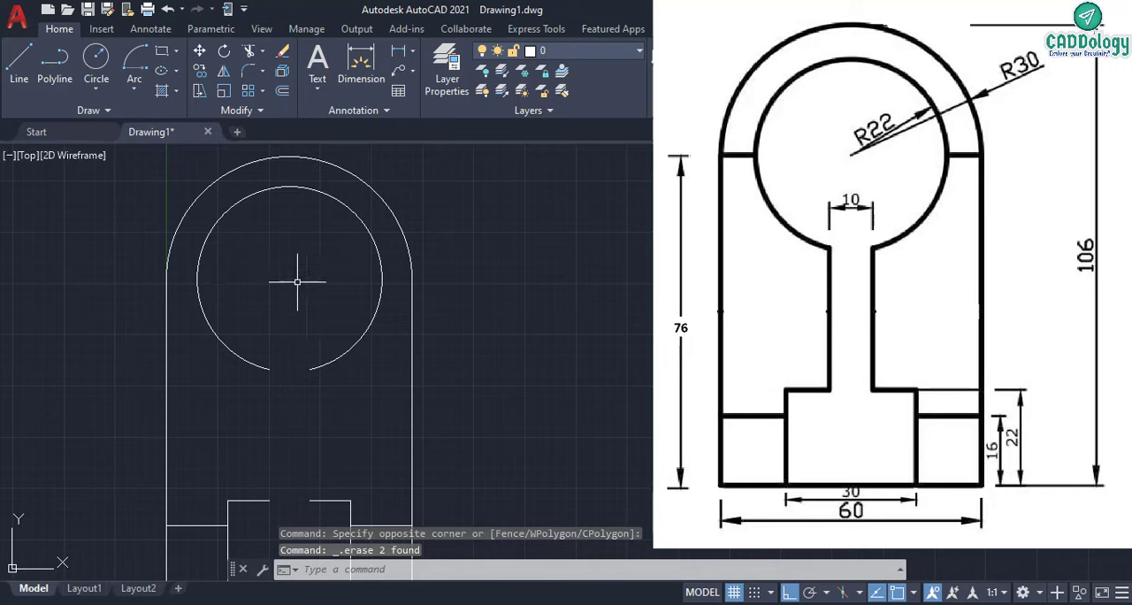
- Draw short horizontal lines joining the inner arc's right and left quadrants to the ends of the outer arc
left_click(412, 279)
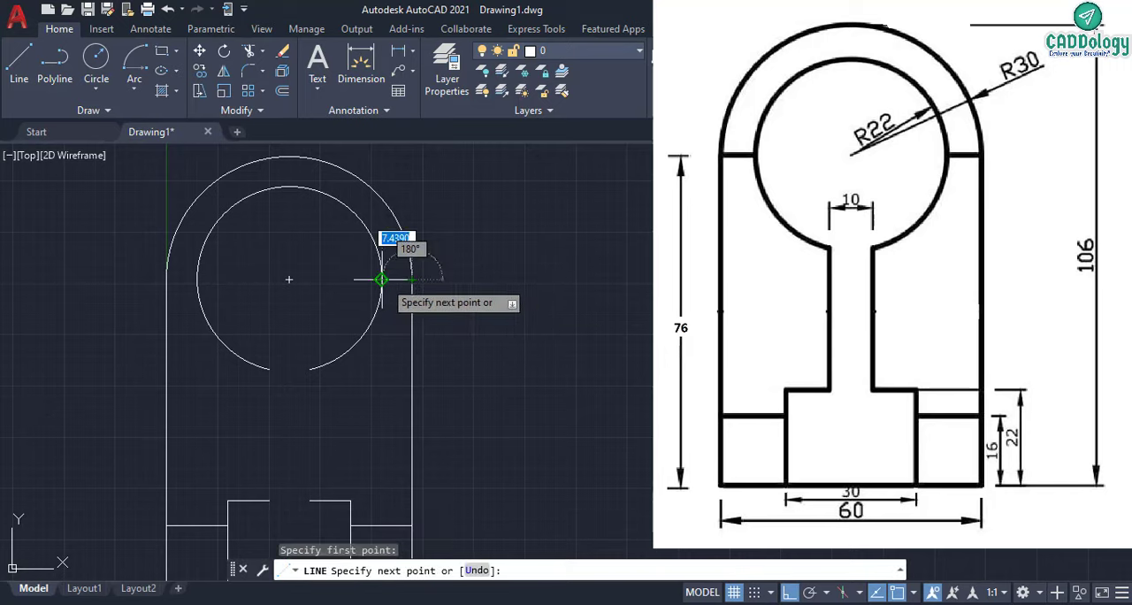
right_click(437, 280)
left_click(456, 290)
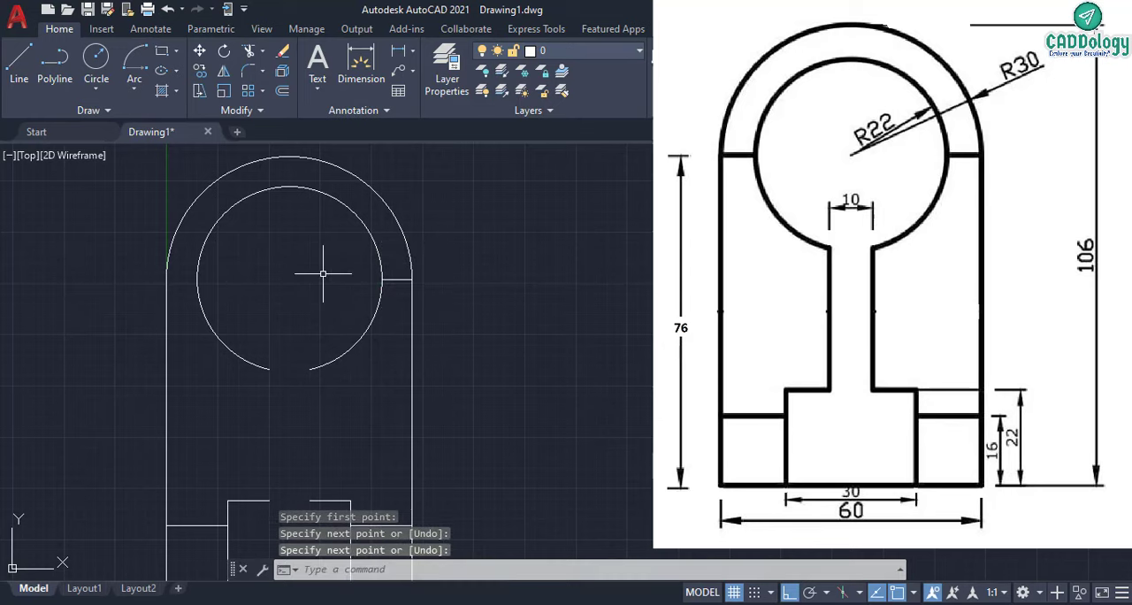
right_click(323, 274)
left_click(332, 282)
left_click(166, 280)
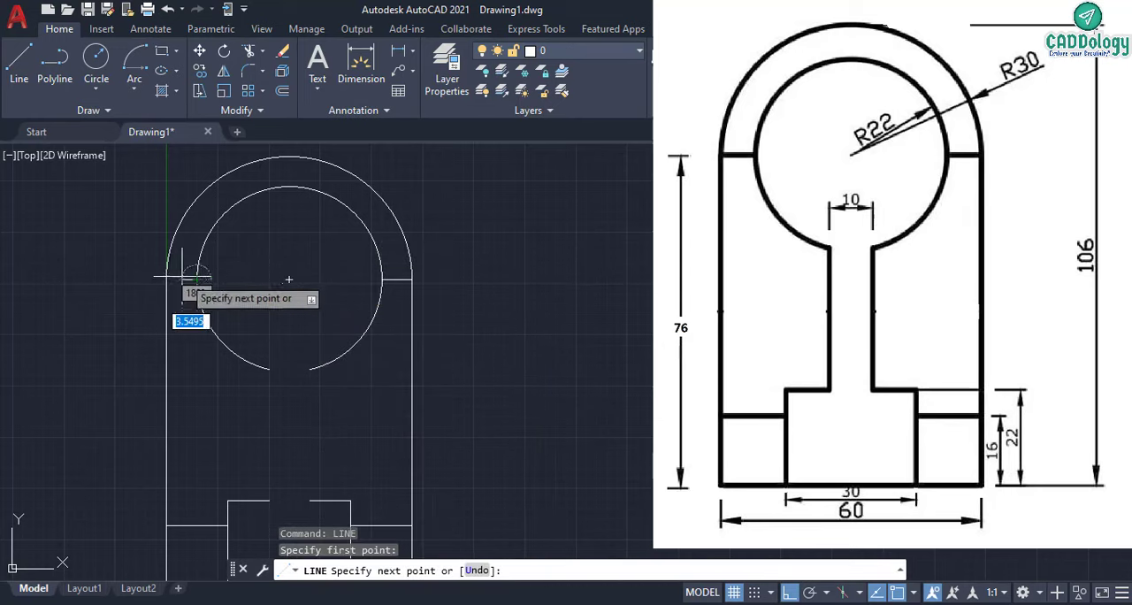
right_click(229, 269)
left_click(247, 280)
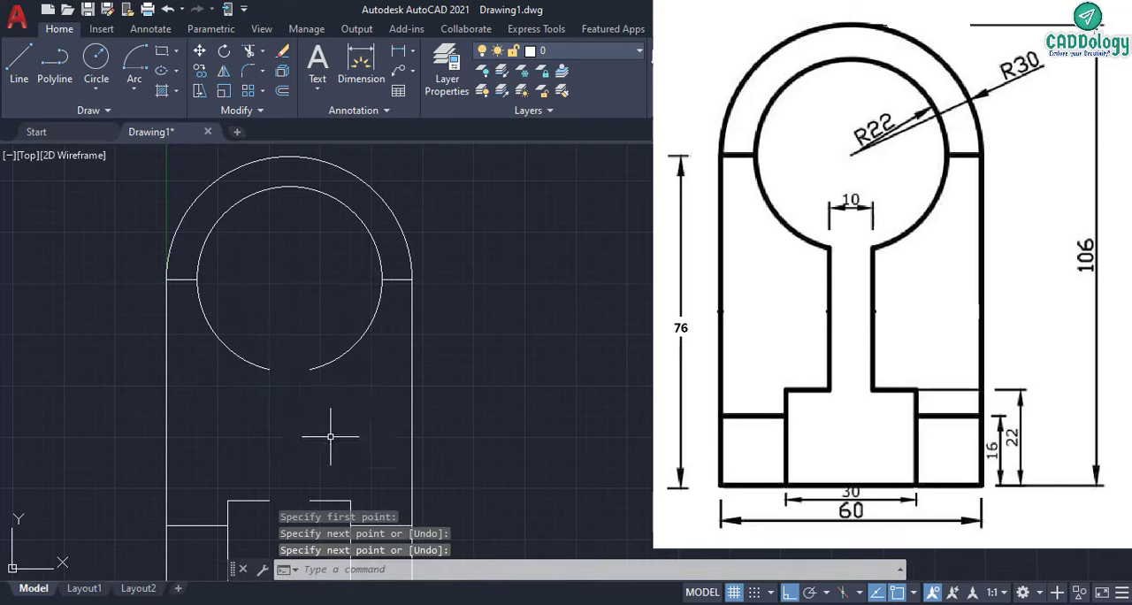
- Draw the left neck line vertically from the inner end of the base's left step up to the inner arc's left end
right_click(318, 398)
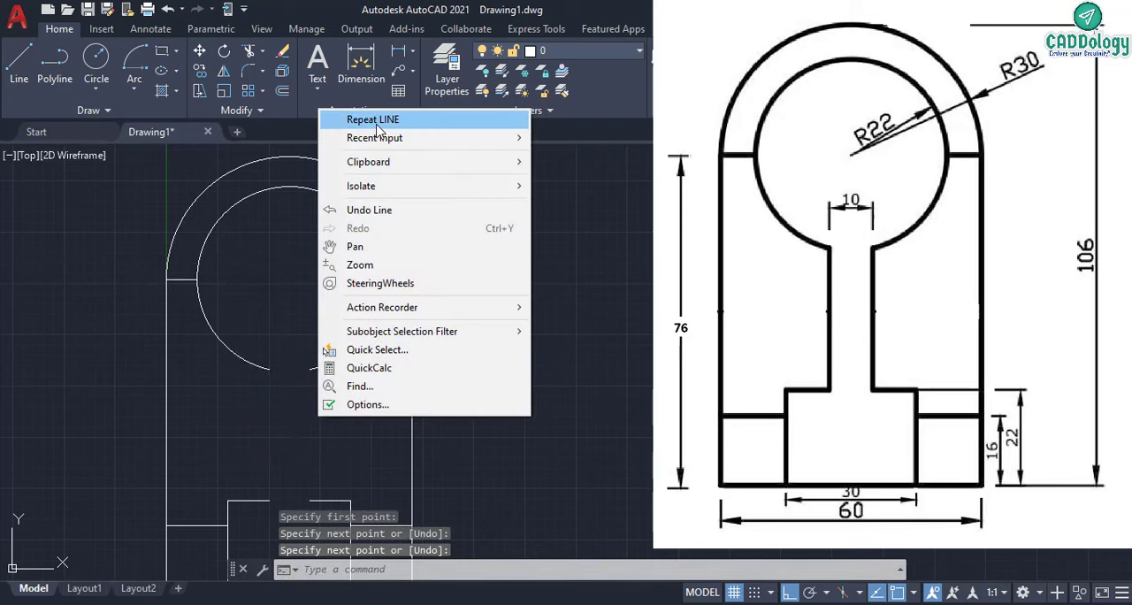
left_click(377, 120)
left_click(268, 502)
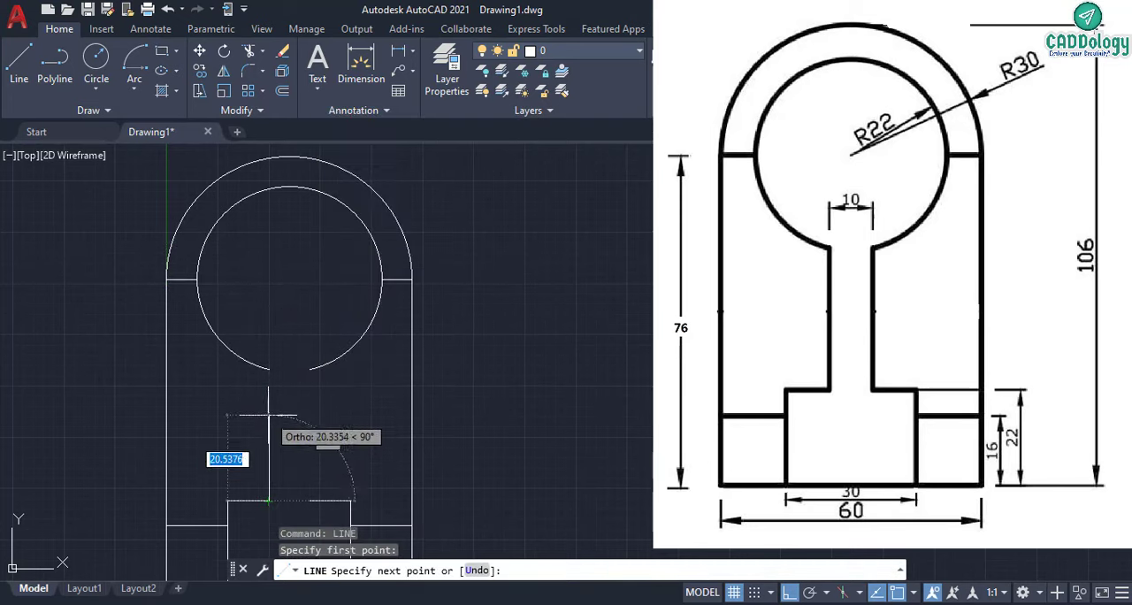
left_click(269, 368)
right_click(298, 322)
left_click(323, 332)
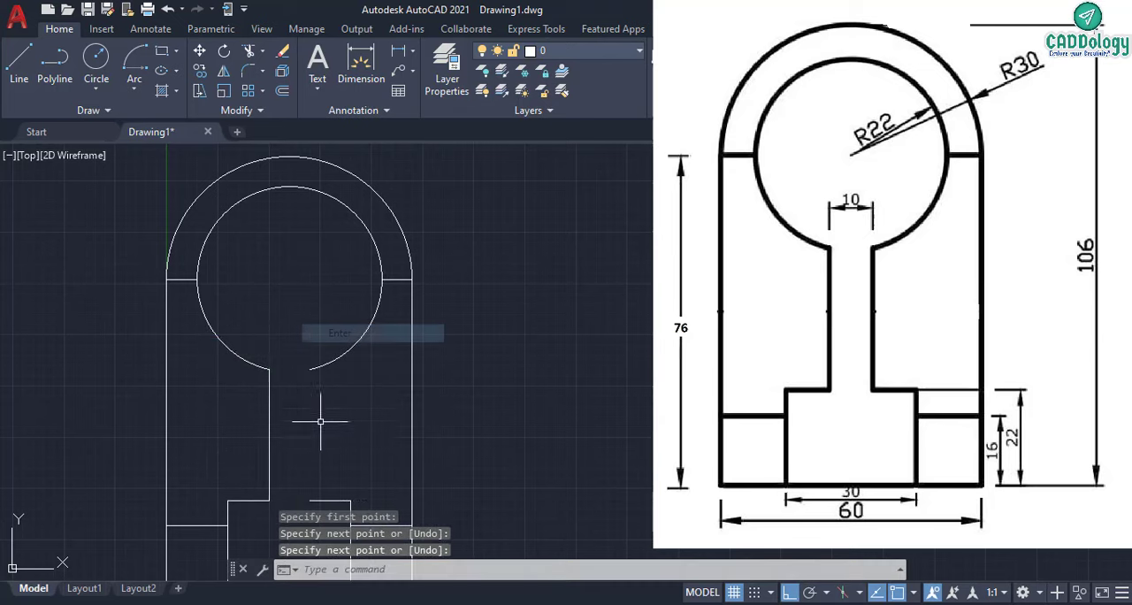
- Draw the right neck line vertically from the inner end of the base's right step up to the inner arc's right end
right_click(320, 421)
left_click(371, 142)
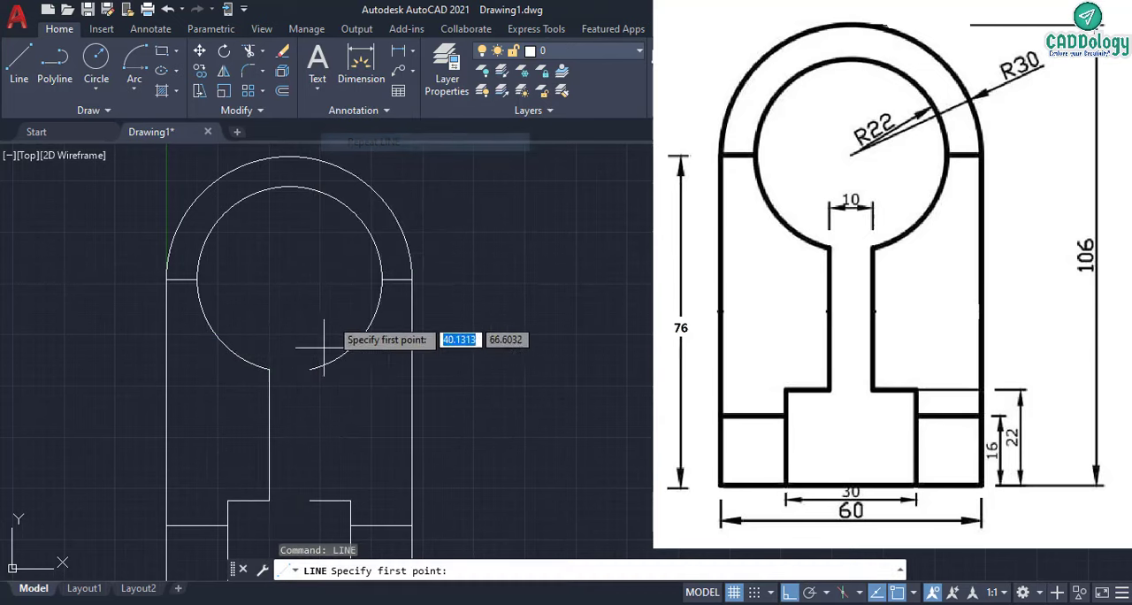
left_click(309, 501)
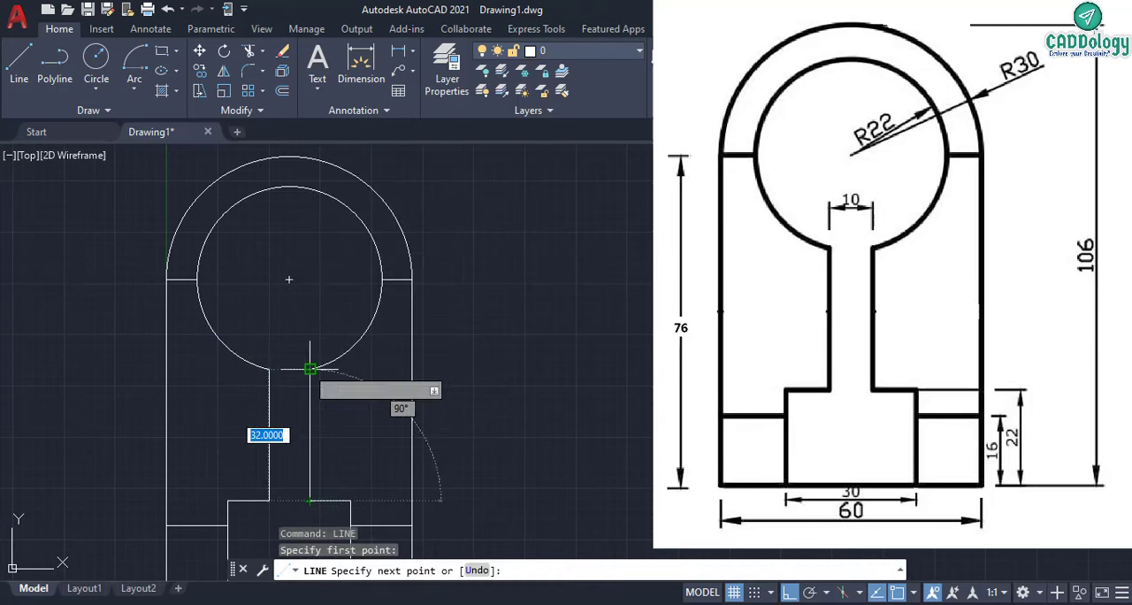
left_click(310, 368)
right_click(311, 318)
left_click(329, 328)
scroll(328, 336, "down", 2)
mouse_move(356, 373)
middle_mouse_down()
mouse_move(303, 321)
mouse_move(281, 340)
middle_mouse_up()
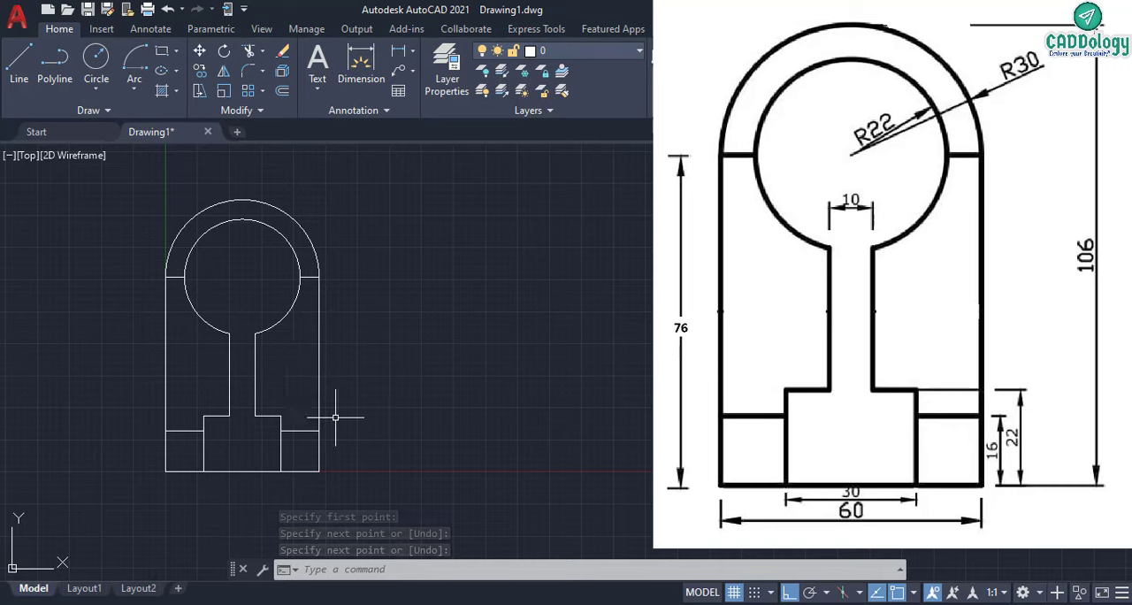
left_click_drag(116, 182, 394, 522)
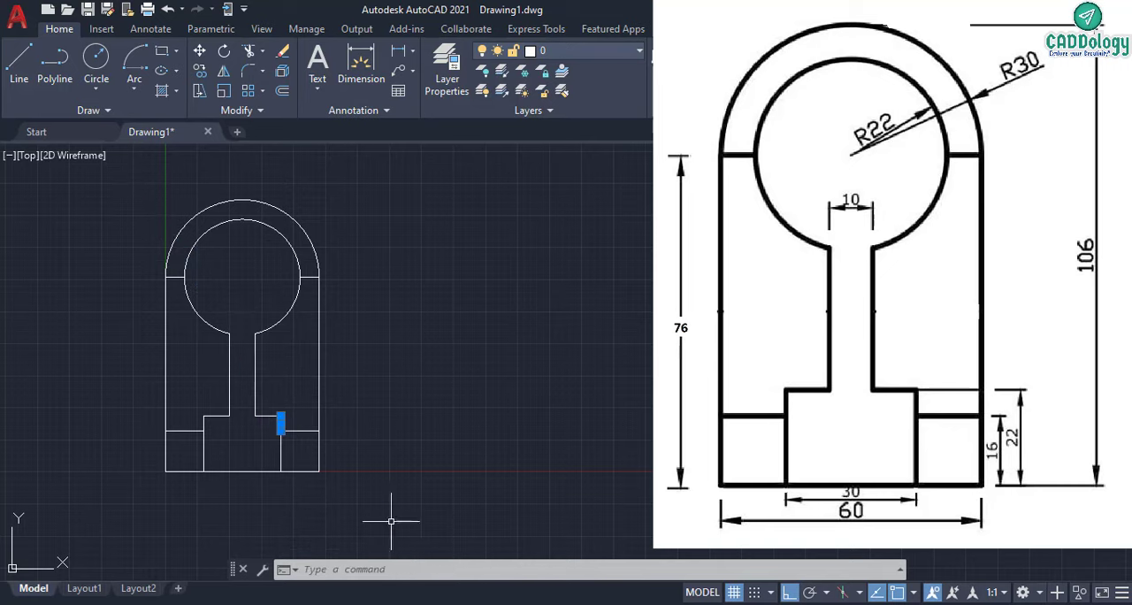
left_click(385, 340)
left_click(232, 283)
left_click(374, 203)
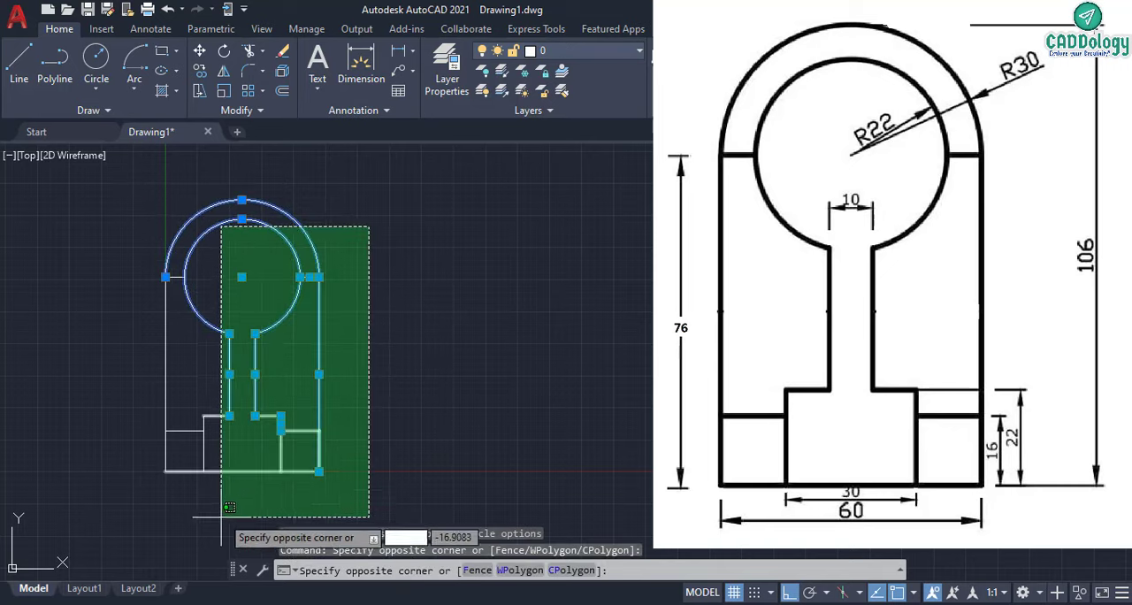
left_click(148, 483)
key("Escape")
key("Escape")
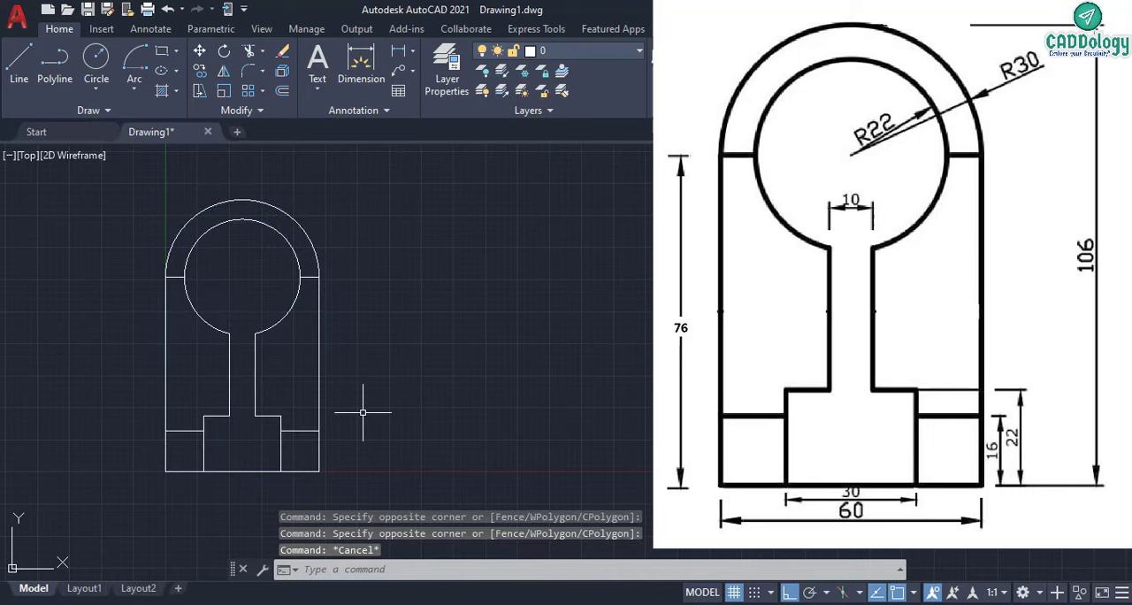